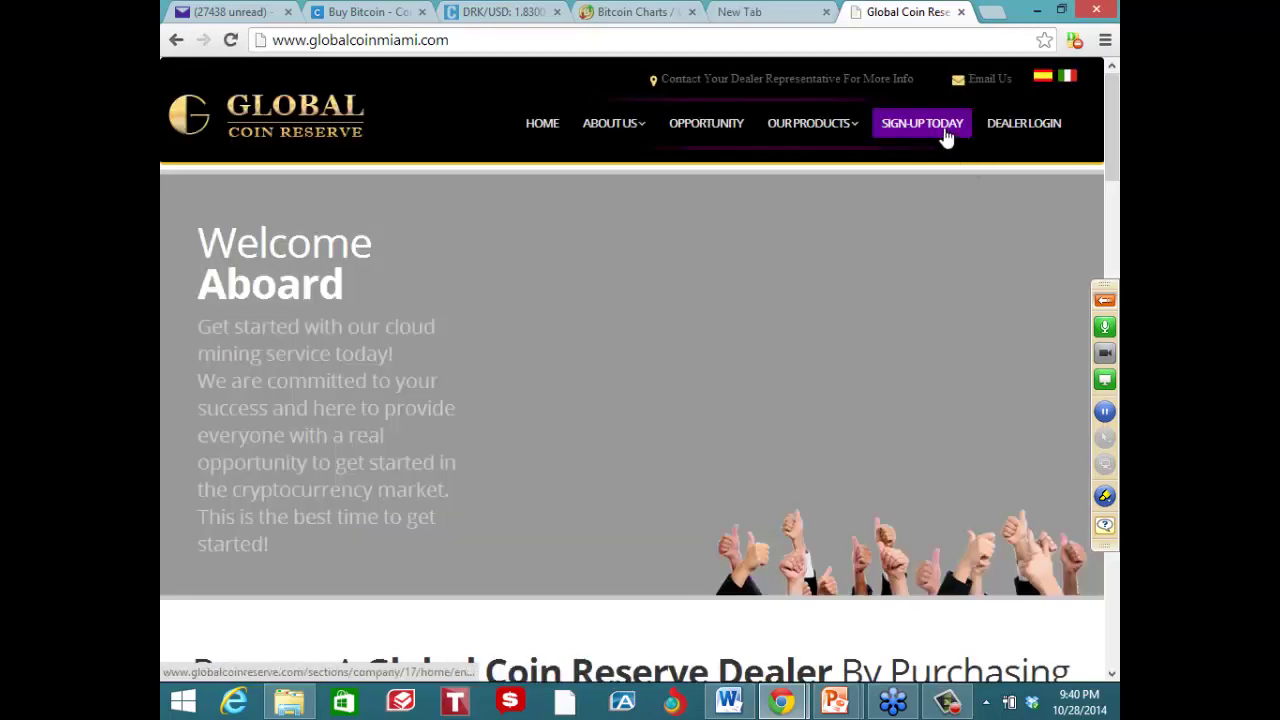
# Switch the site to Spanish and sign up for the $299.95 Paquete Oro package
pyautogui.click(1045, 88)
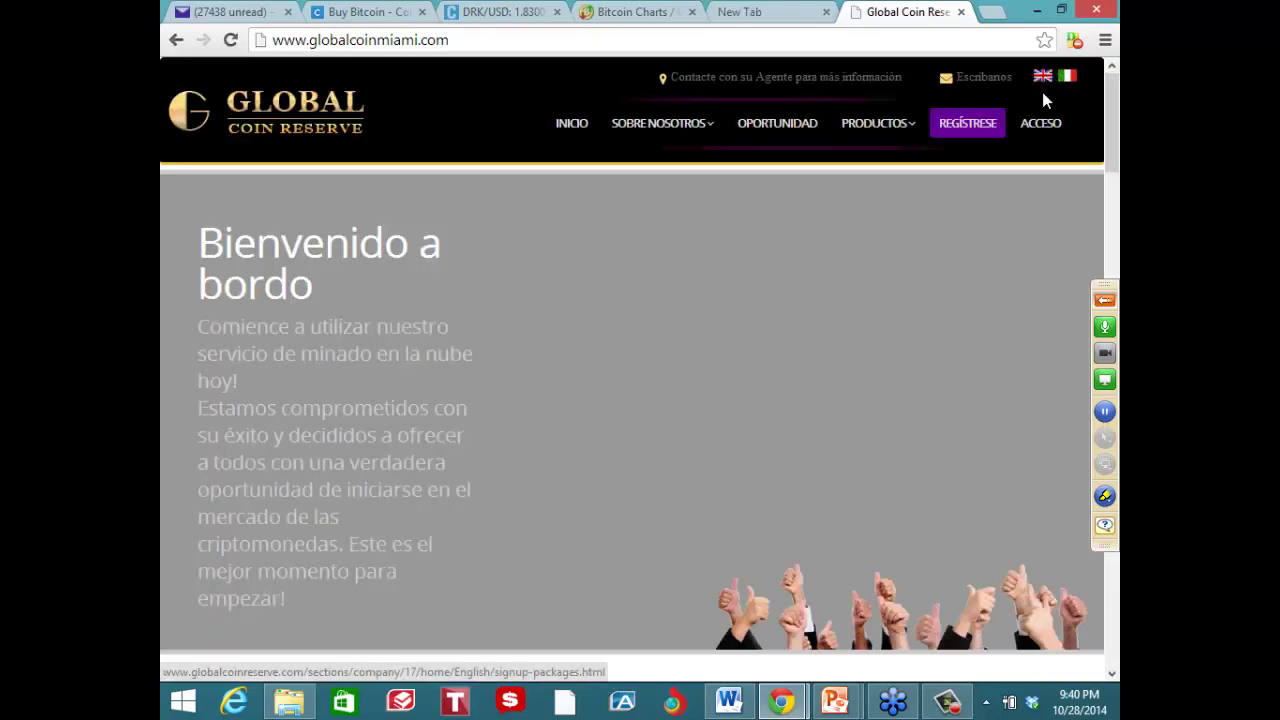
pyautogui.moveTo(1116, 108); pyautogui.dragTo(1117, 402)
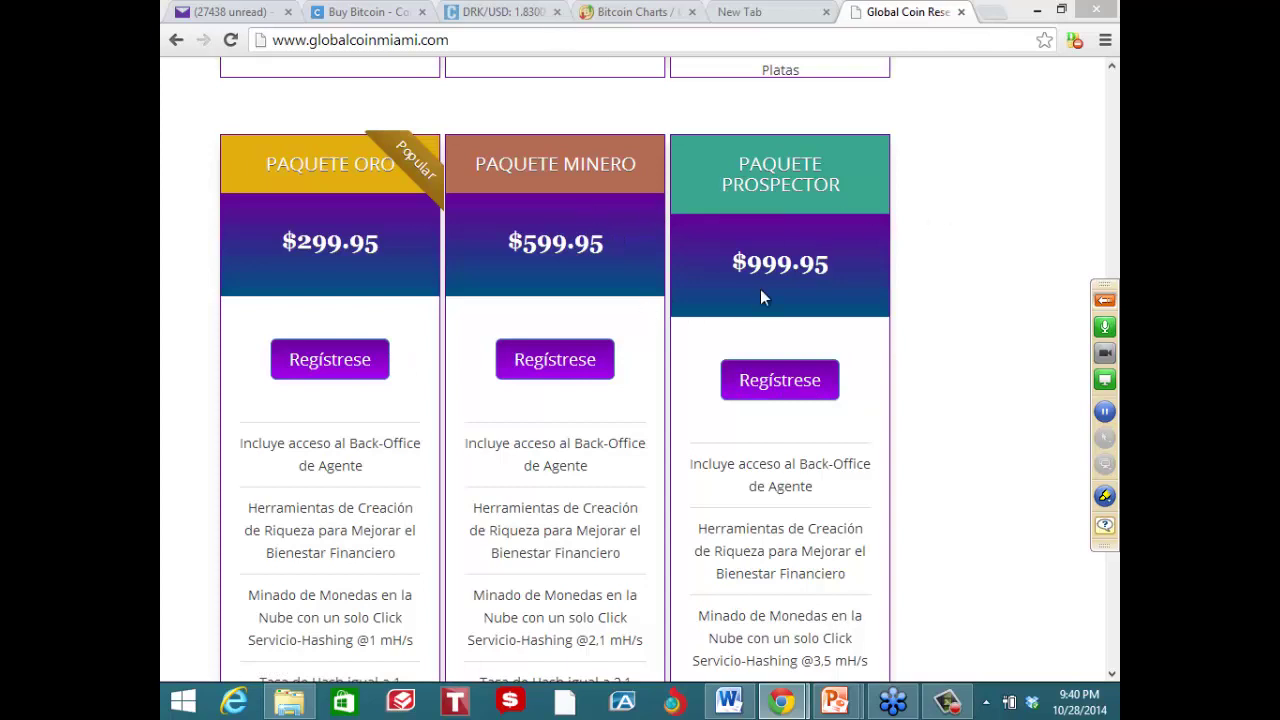
pyautogui.click(334, 370)
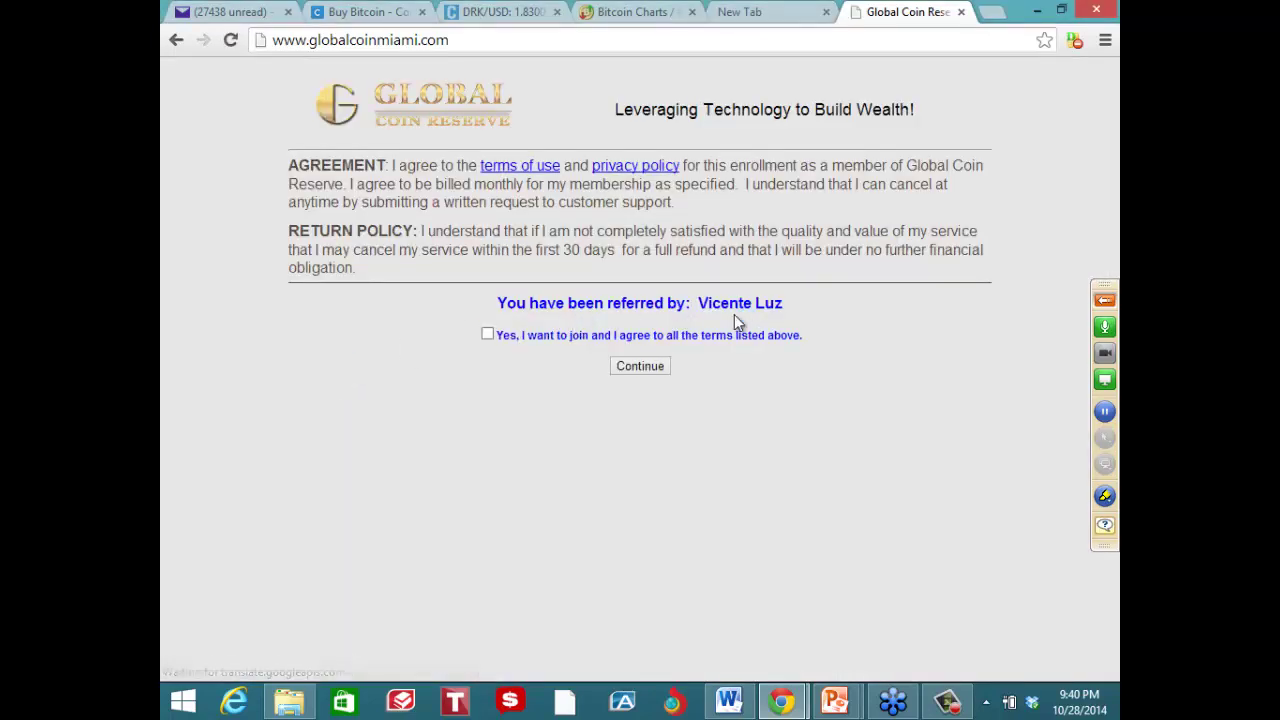
# Tick 'Yes, I want to join and I agree to all the terms listed above'
pyautogui.moveTo(735, 276)
pyautogui.mouseDown()
pyautogui.moveTo(805, 358)
pyautogui.moveTo(770, 282)
pyautogui.mouseUp()
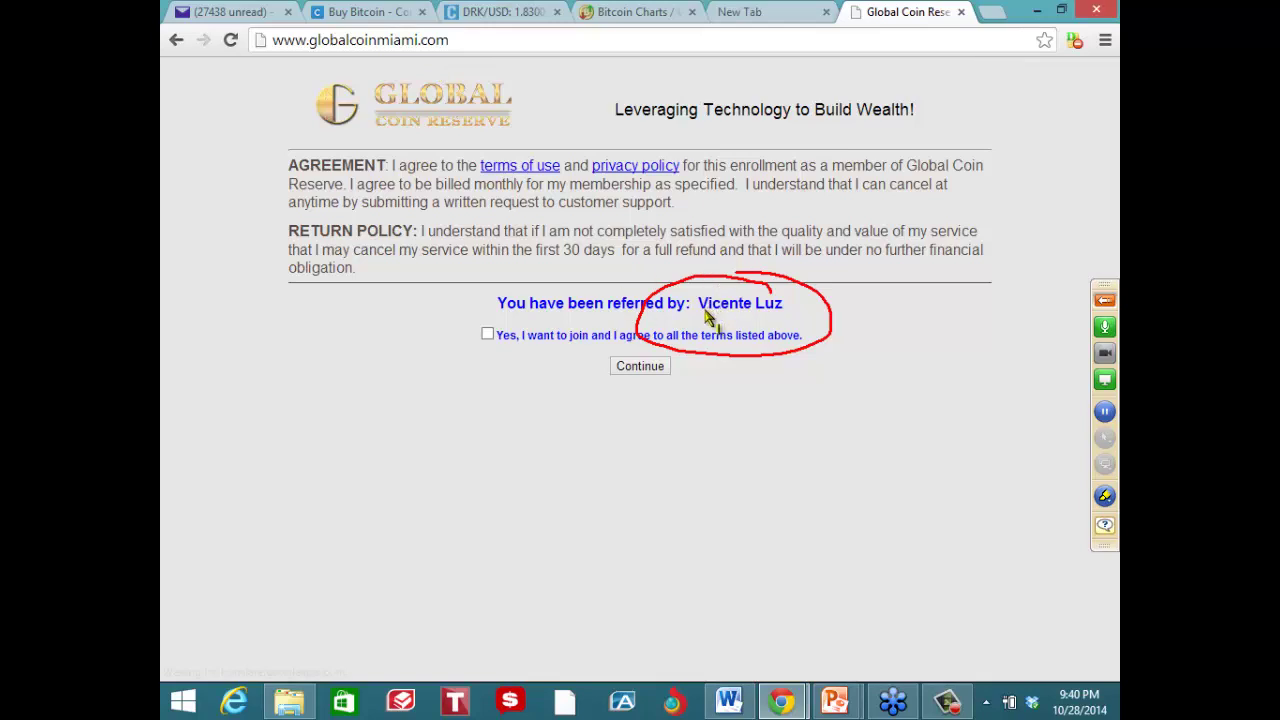
pyautogui.press('Escape')
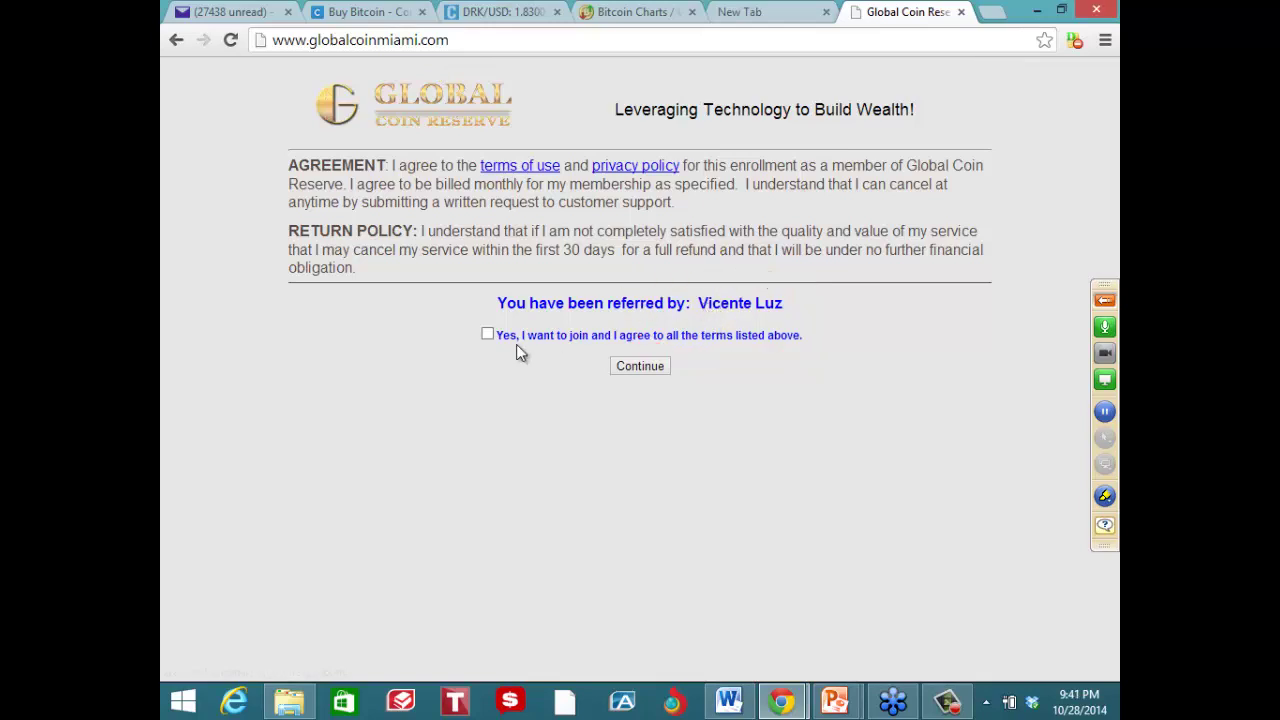
pyautogui.click(487, 334)
# Continue to Contact Info and enter the dealer's first and last name
pyautogui.click(655, 364)
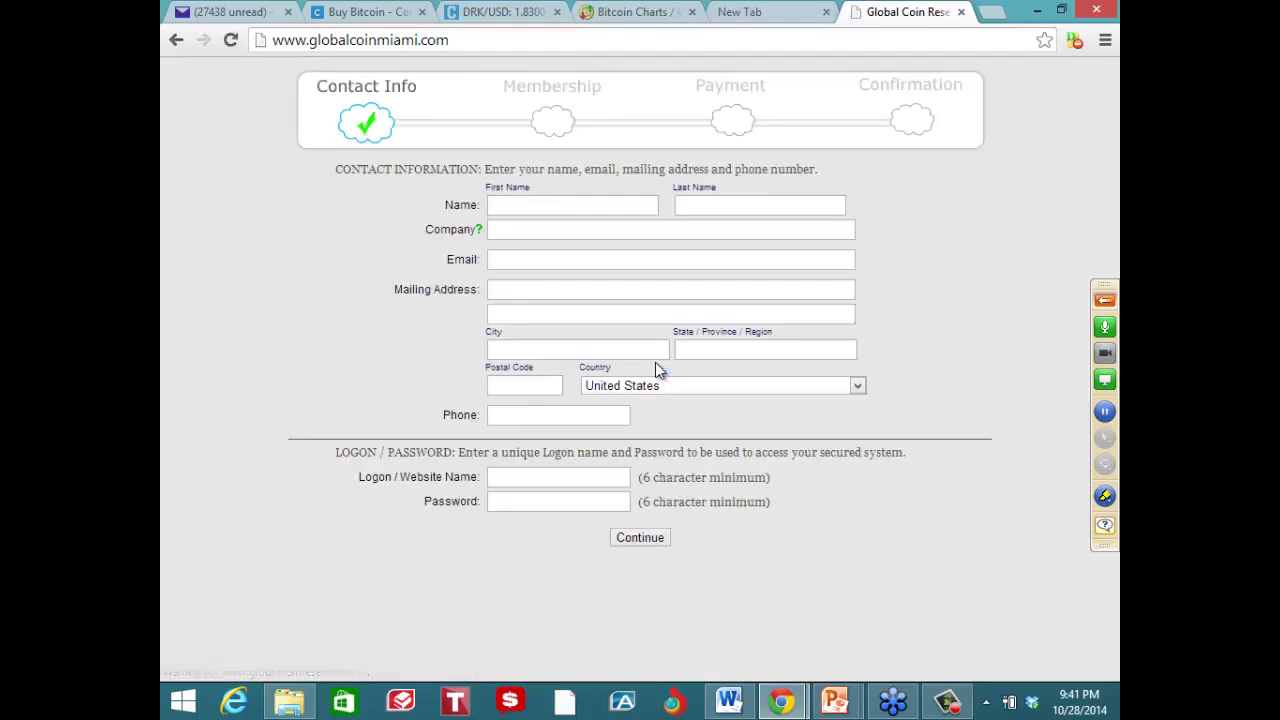
pyautogui.click(529, 215)
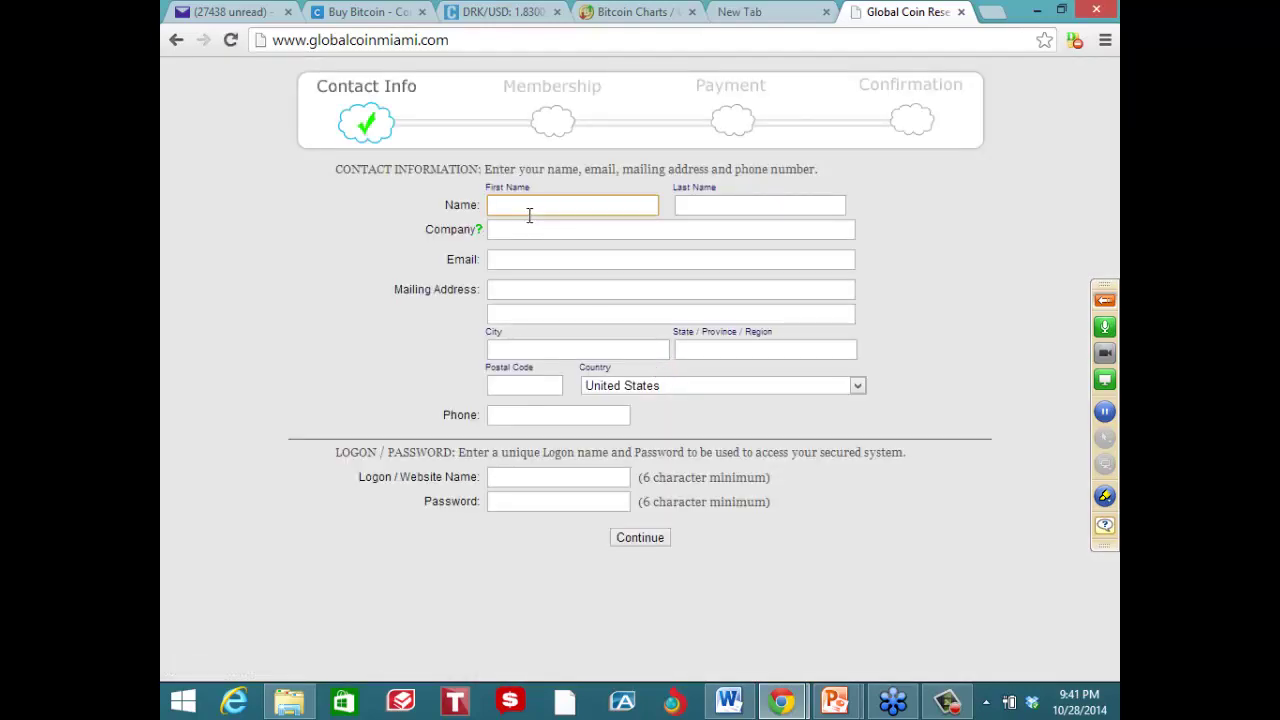
pyautogui.write('J')
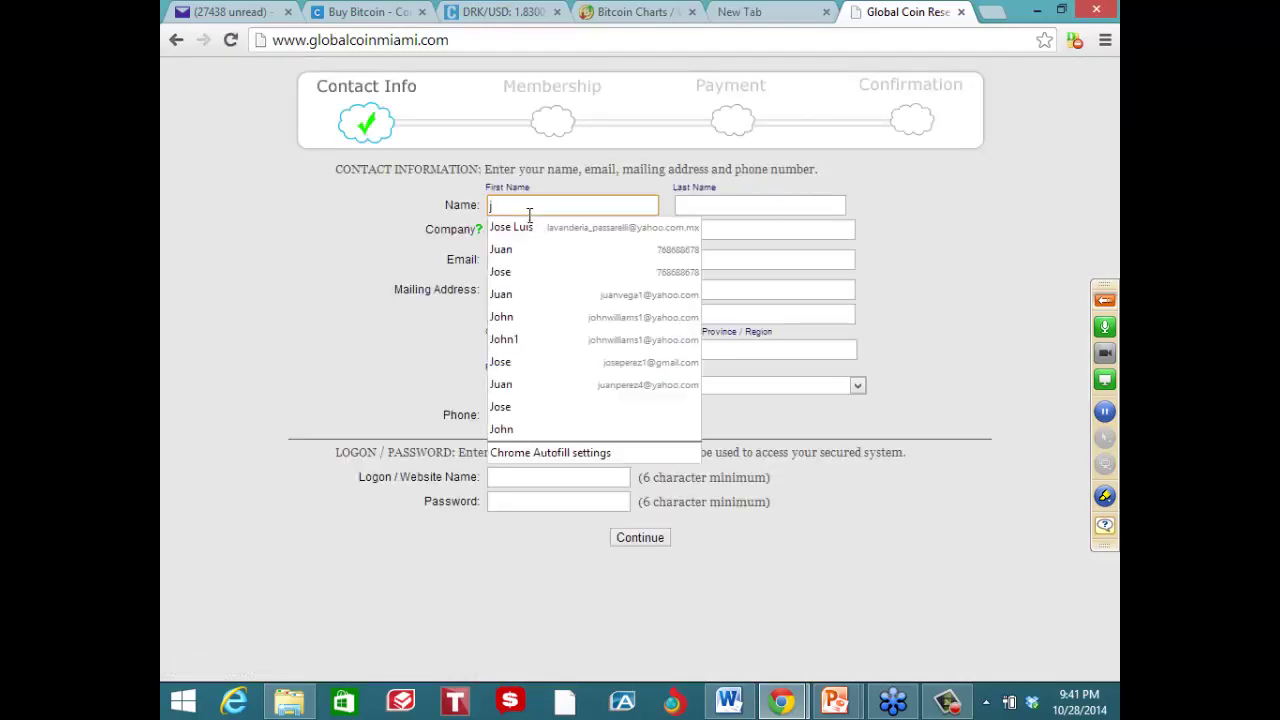
pyautogui.press('BackSpace')
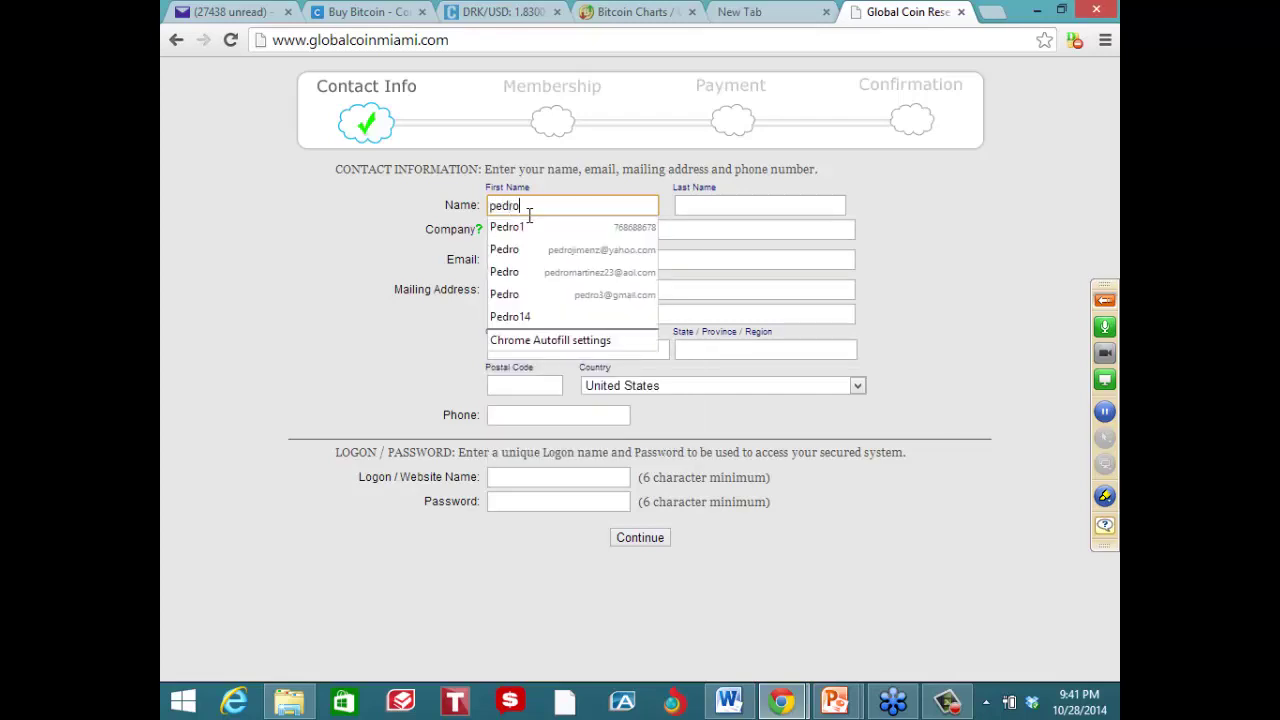
pyautogui.press('Tab')
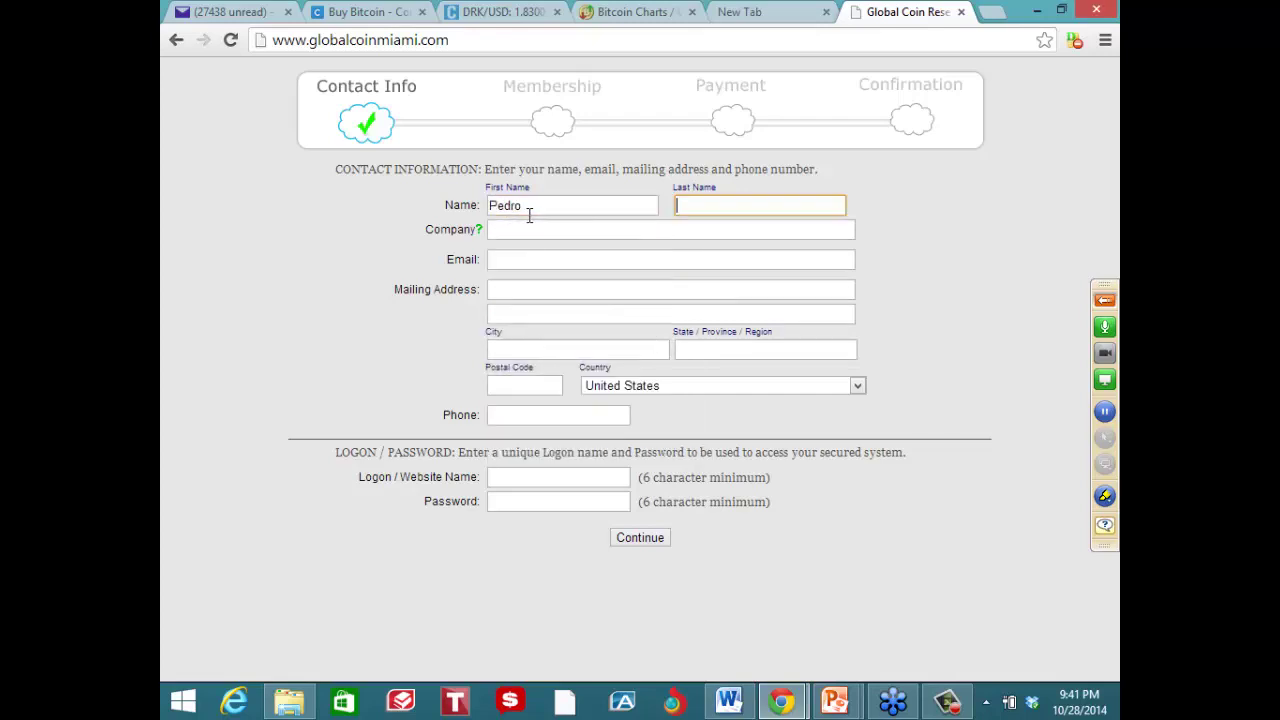
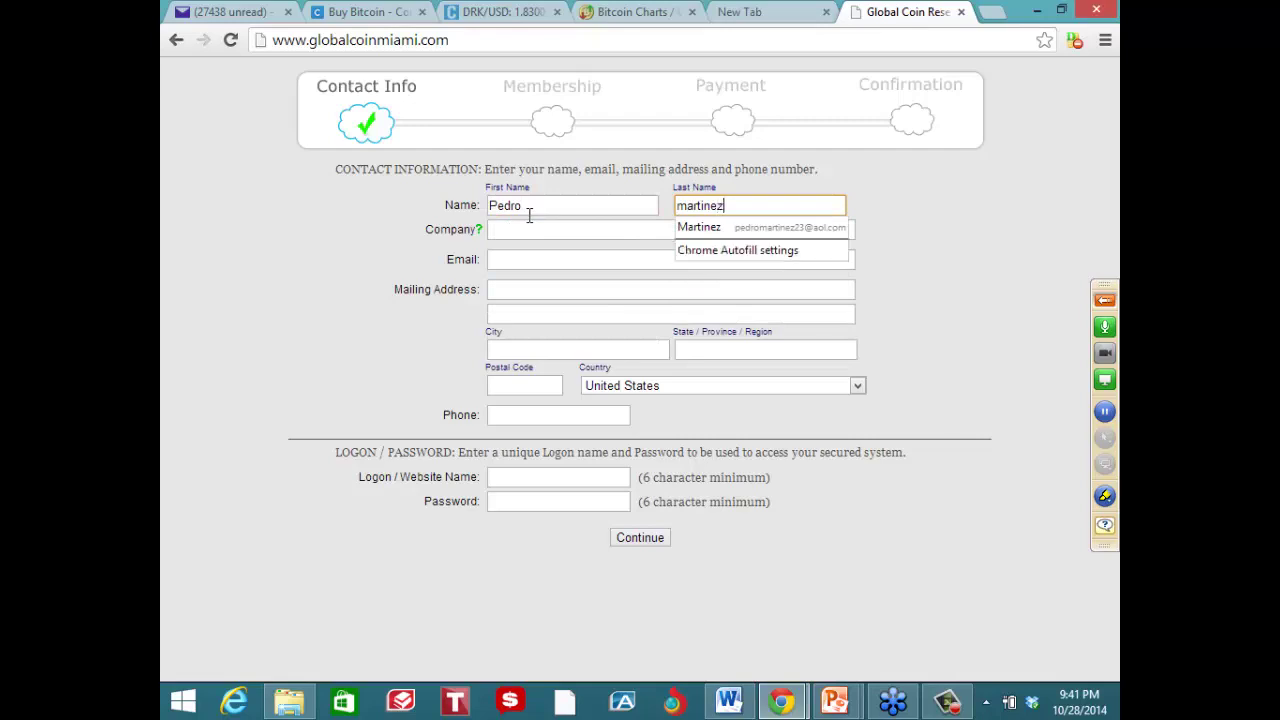
# Fill in the dealer's e-mail address, street address and city
pyautogui.click(491, 261)
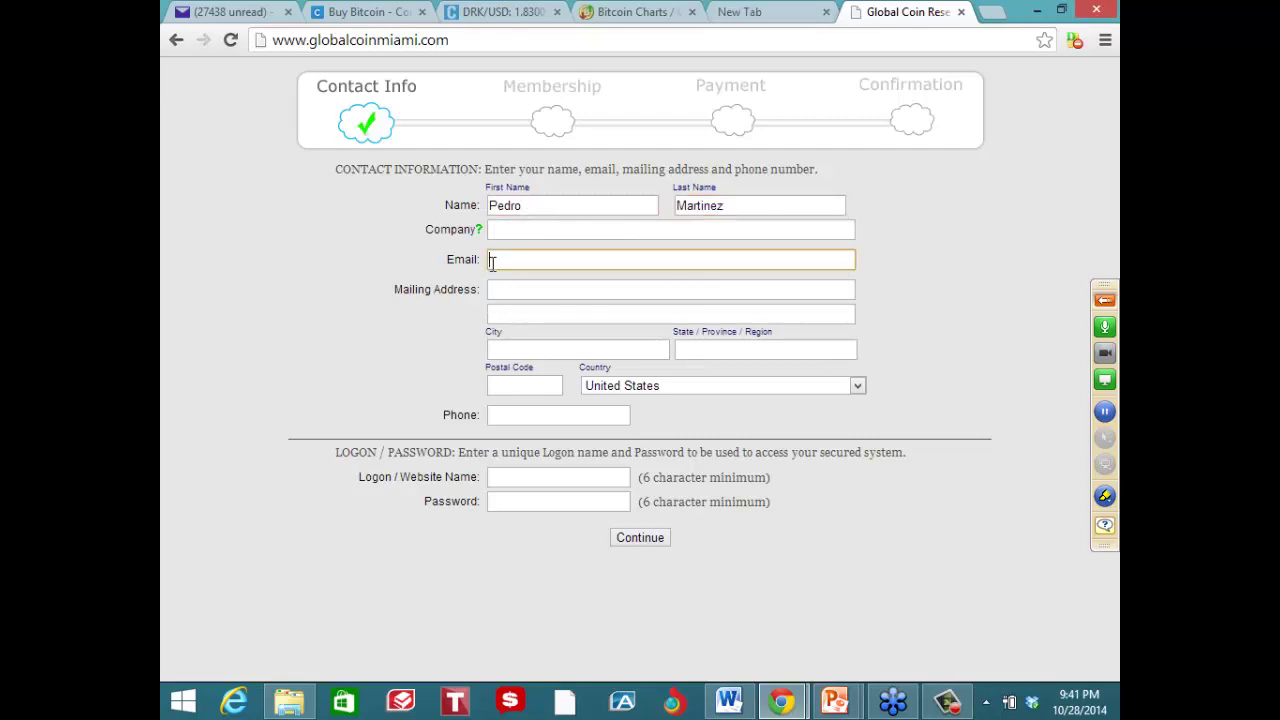
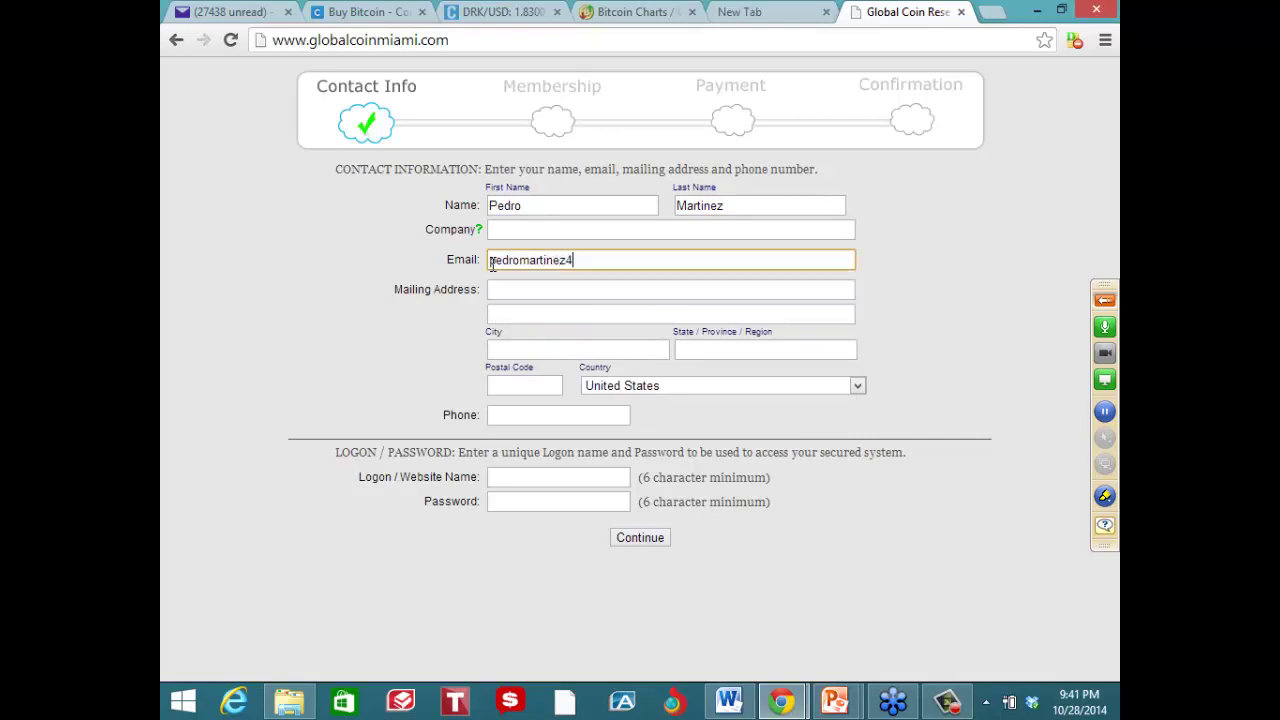
pyautogui.press('Tab')
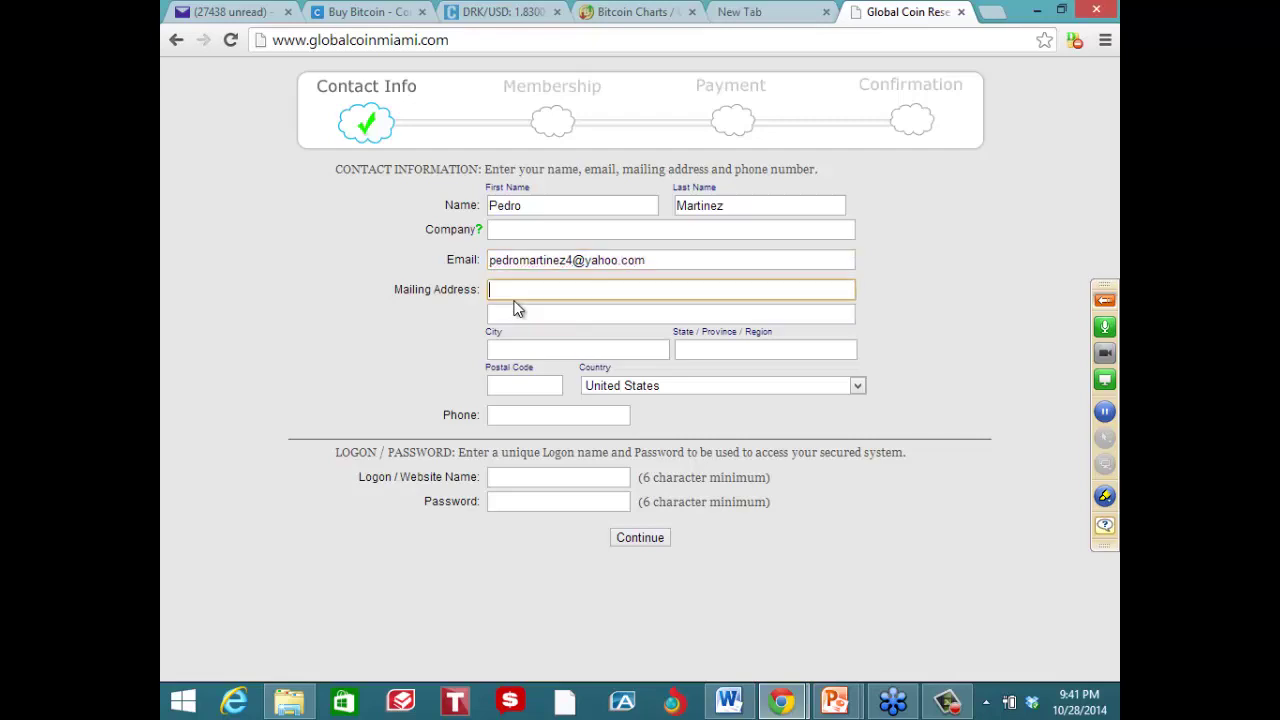
pyautogui.write('2222 main st')
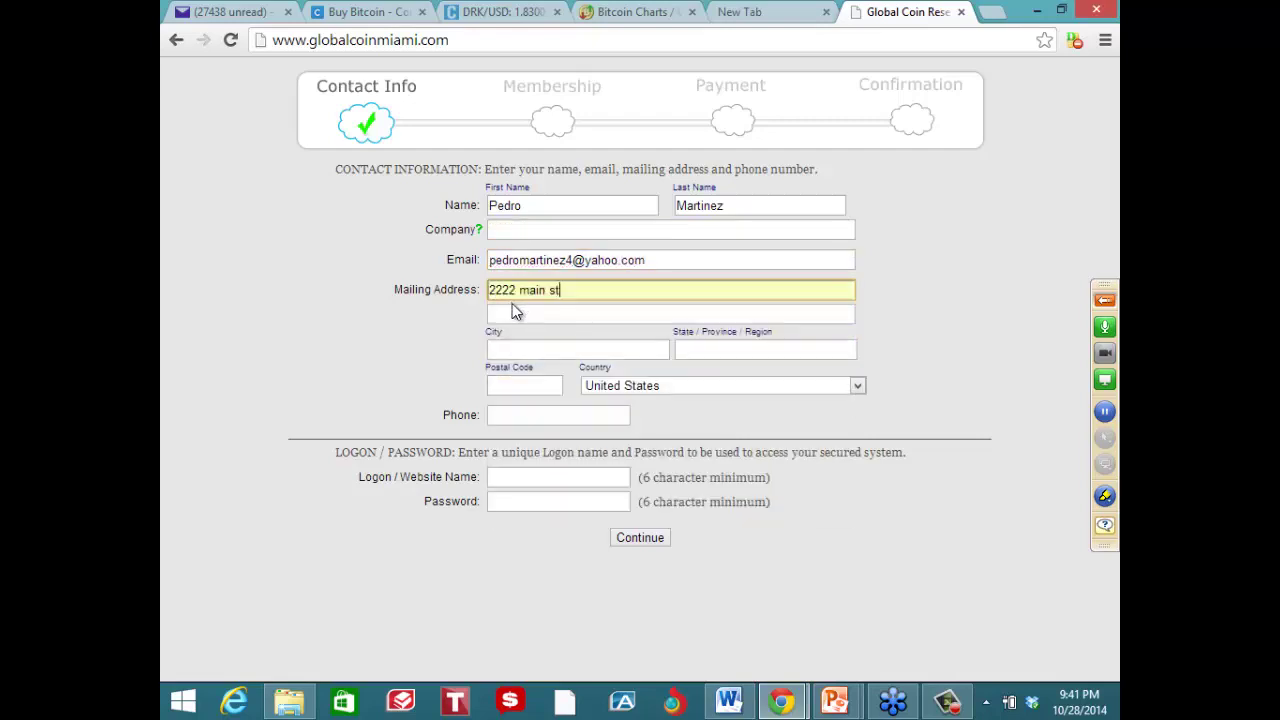
pyautogui.click(517, 316)
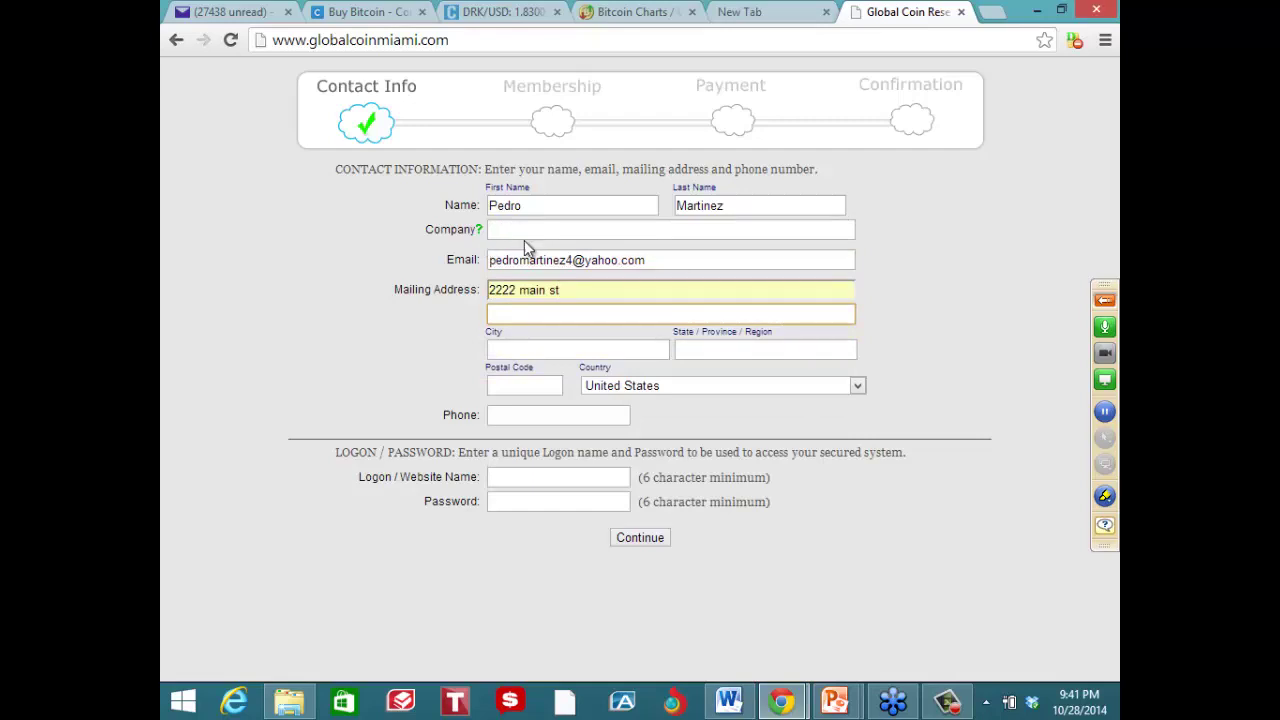
pyautogui.click(500, 349)
pyautogui.write('guate')
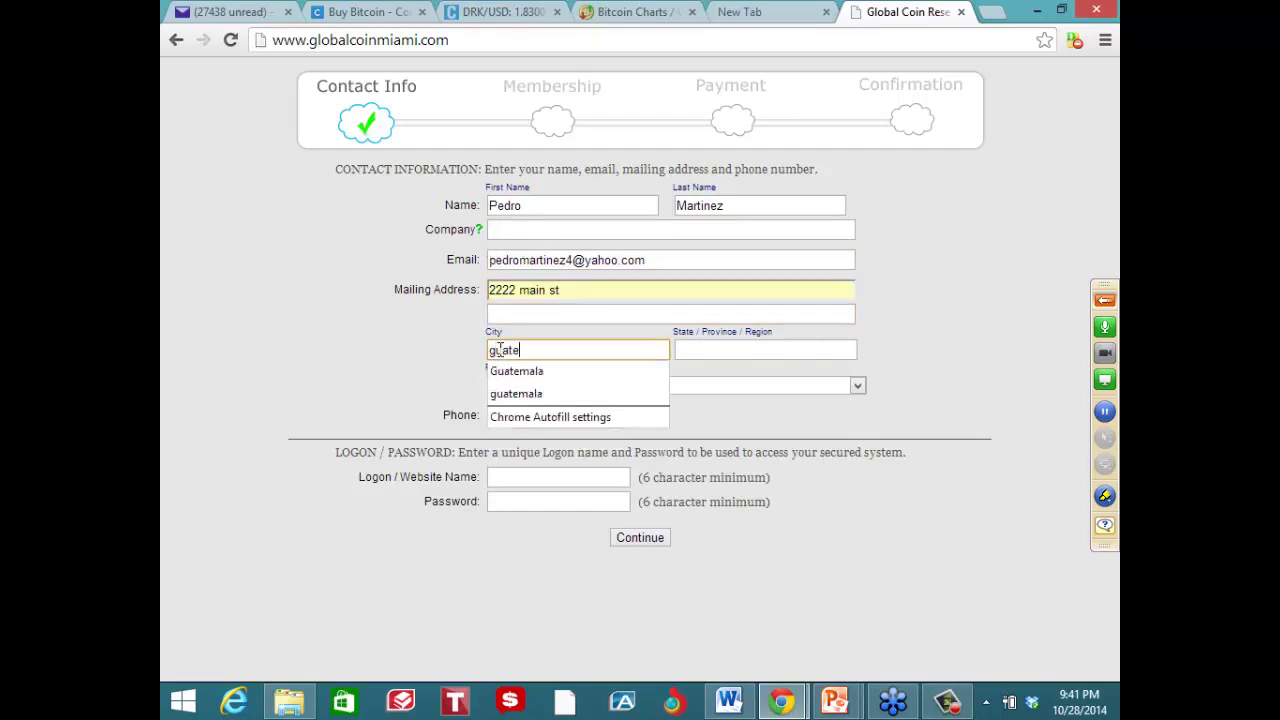
pyautogui.click(516, 371)
# Enter the state/region and the postal code of the mailing address
pyautogui.click(692, 351)
pyautogui.write('g')
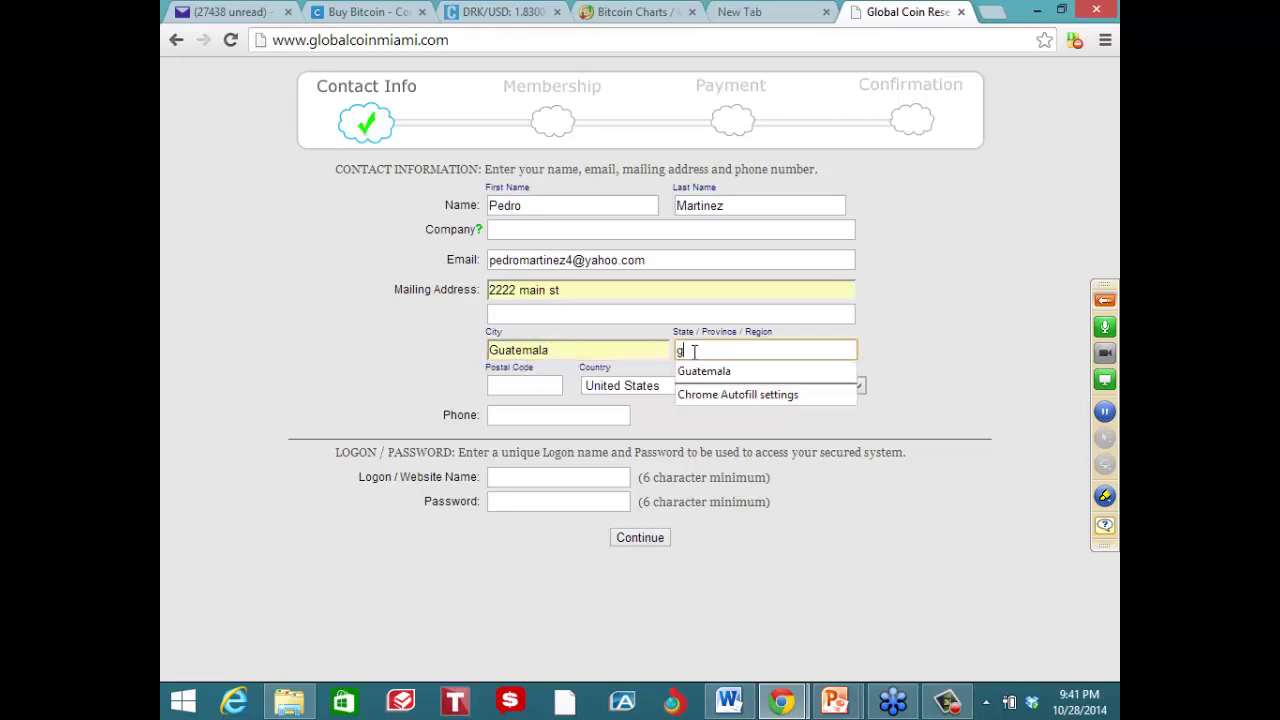
pyautogui.write('uatemala')
pyautogui.click(543, 382)
pyautogui.write('0')
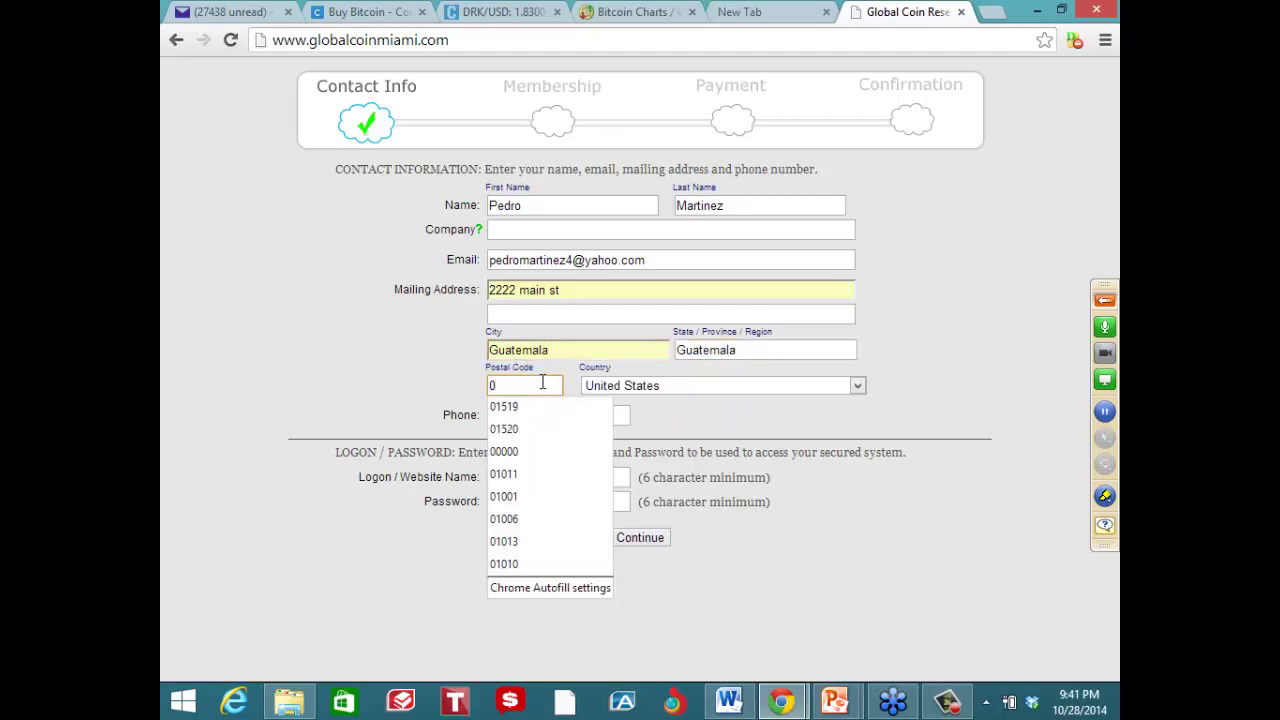
pyautogui.write('0')
pyautogui.press('BackSpace')
pyautogui.write('0')
pyautogui.press('BackSpace')
pyautogui.write('1010')
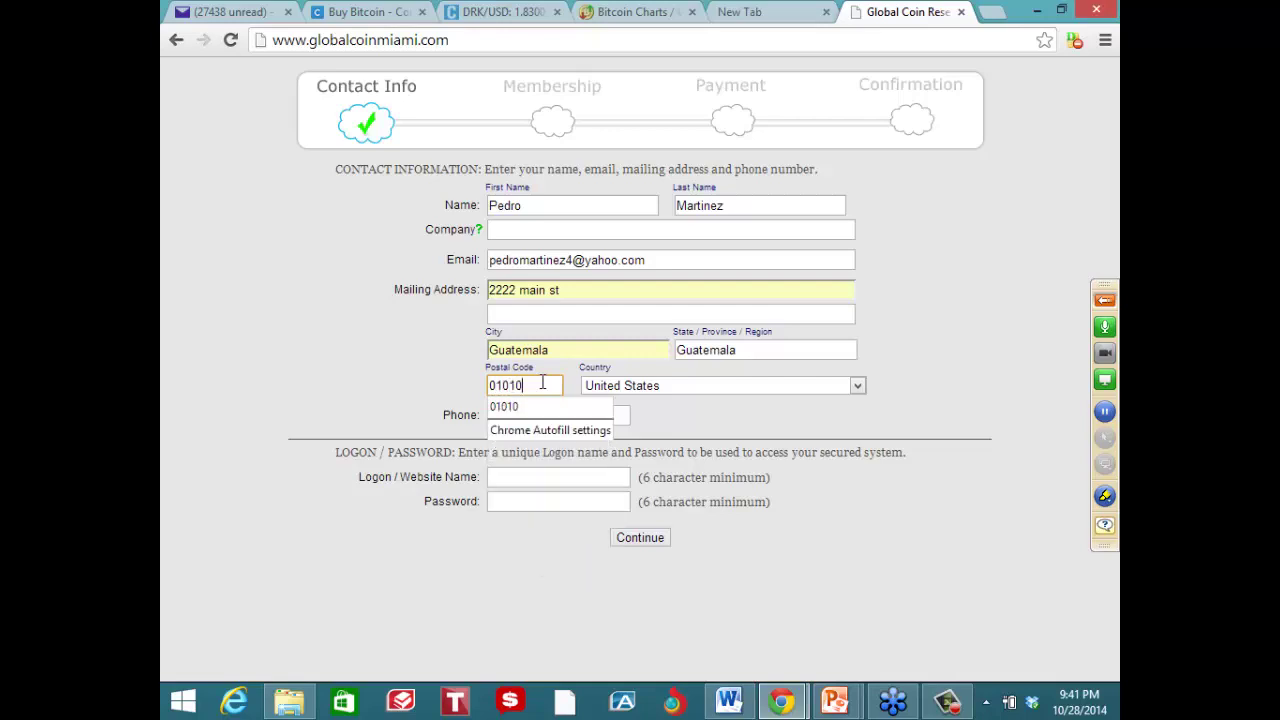
# Set the country to Guatemala and enter the dealer's phone number
pyautogui.click(644, 390)
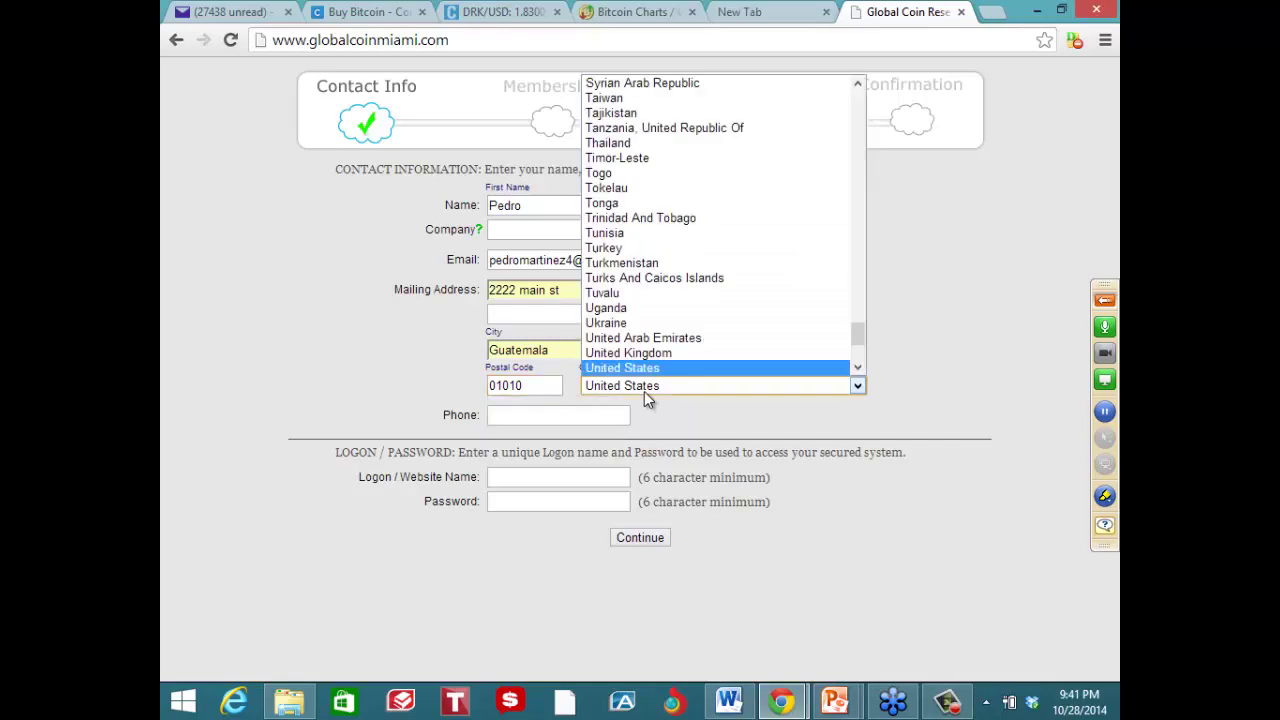
pyautogui.moveTo(853, 333); pyautogui.dragTo(855, 189)
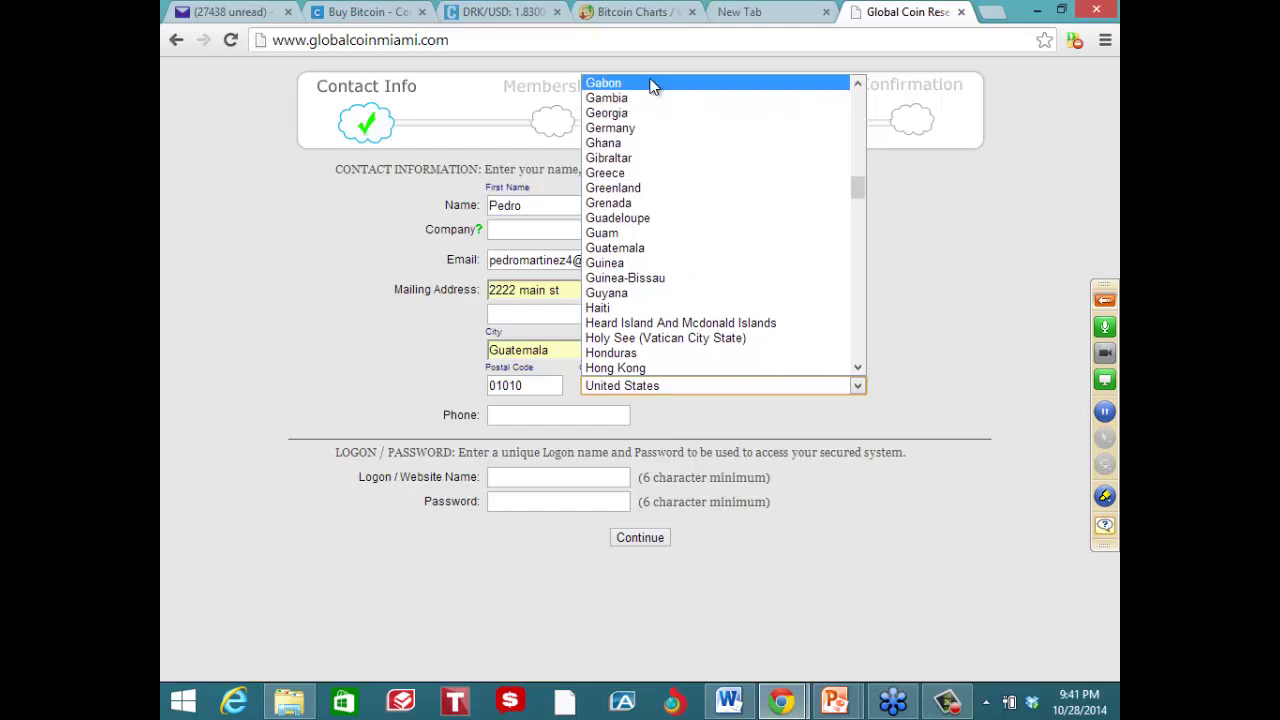
pyautogui.click(653, 248)
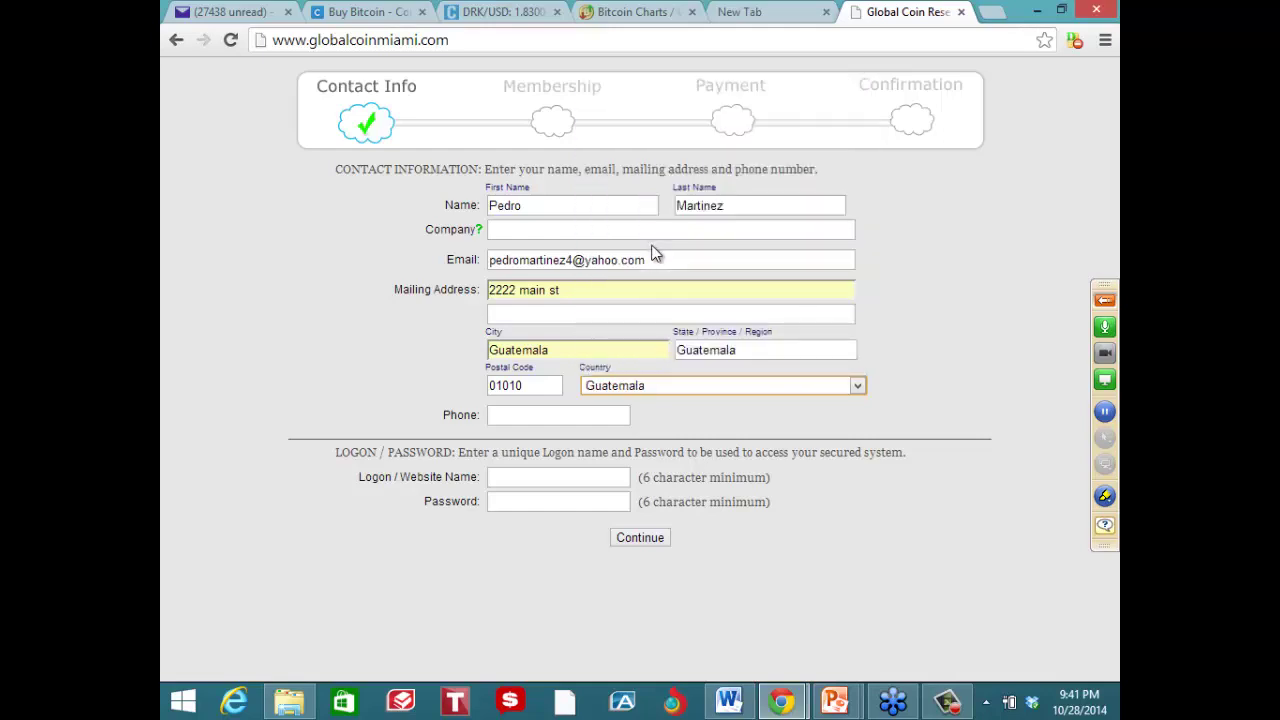
pyautogui.click(514, 425)
pyautogui.click(512, 420)
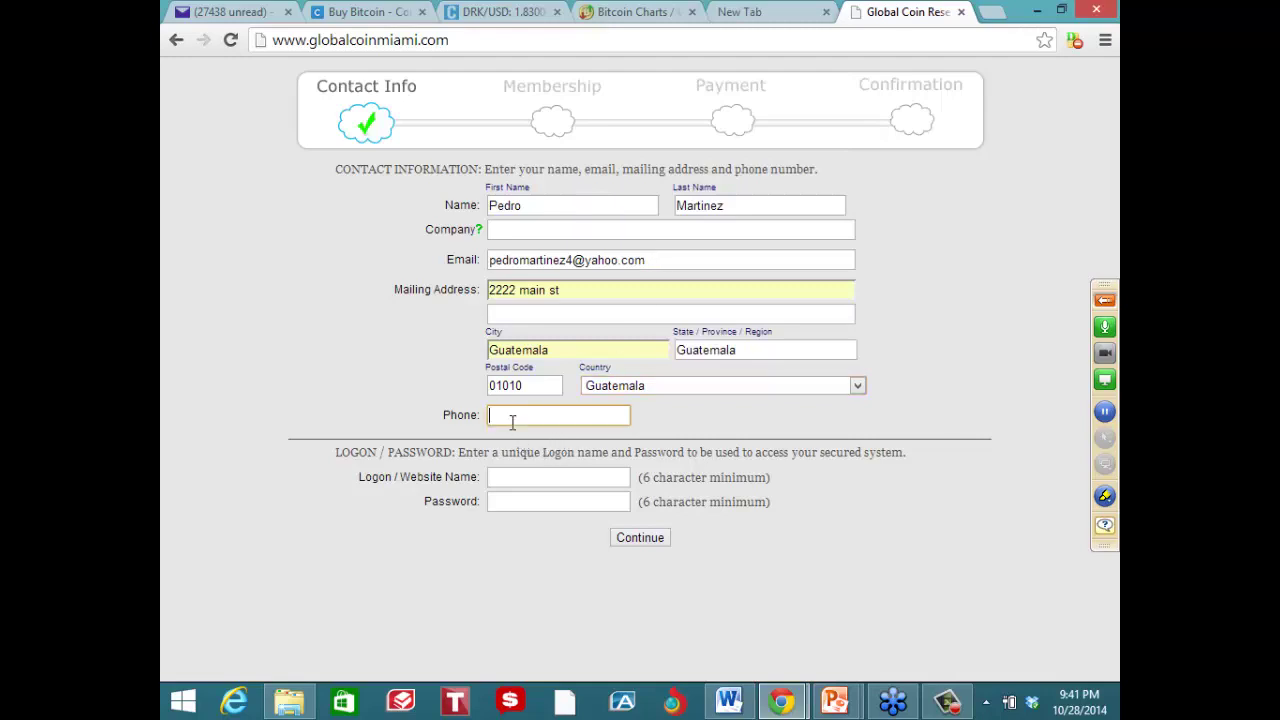
pyautogui.write('5023333333')
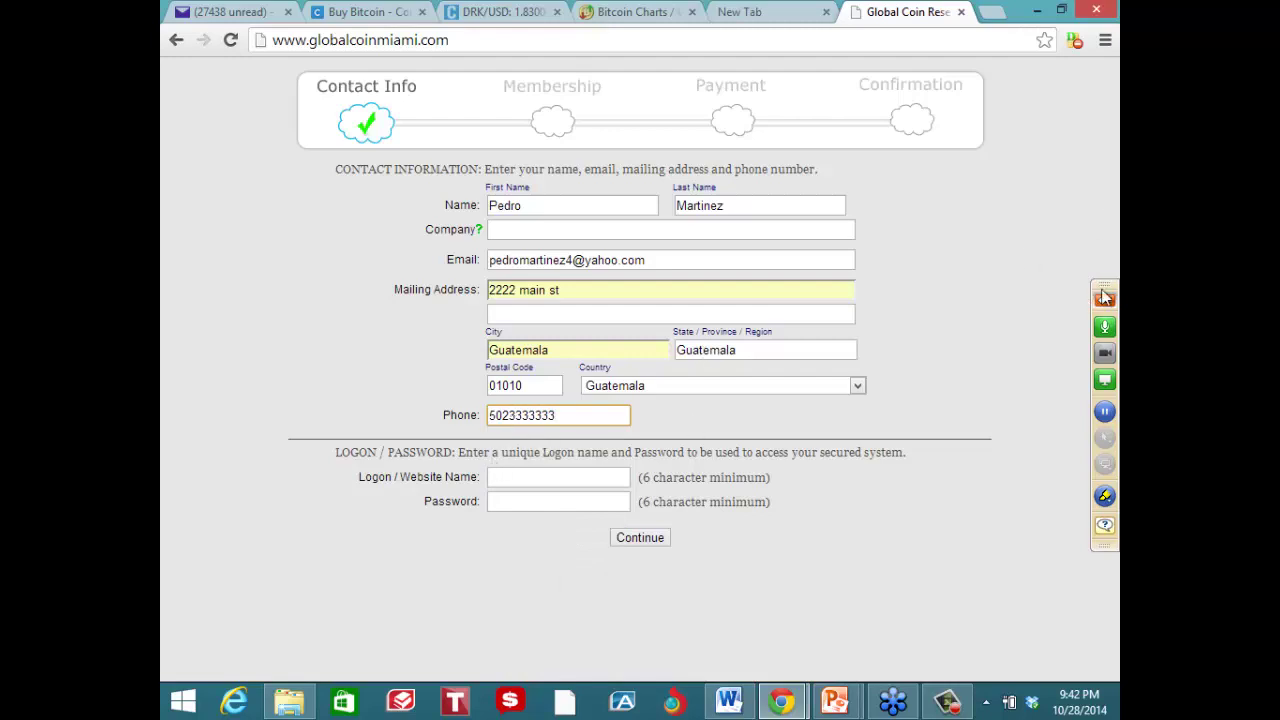
pyautogui.moveTo(1104, 296); pyautogui.dragTo(1104, 36)
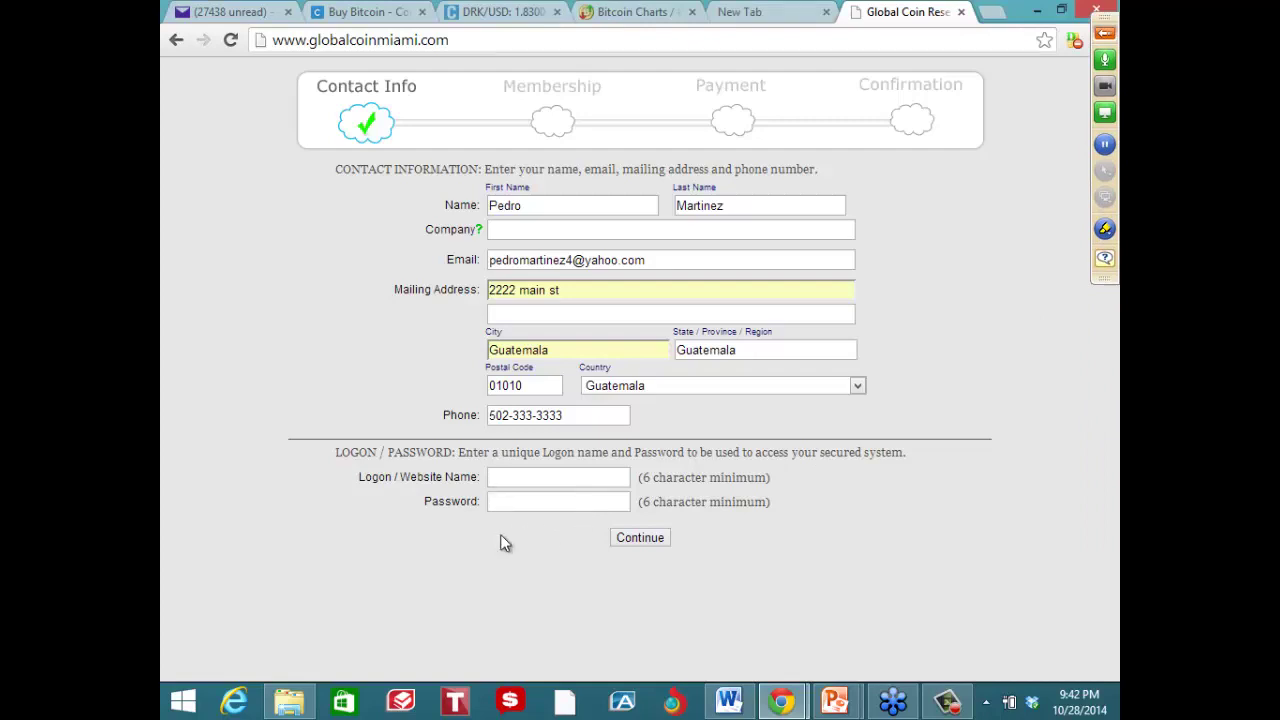
# Enter the dealer's logon name and the matching password
pyautogui.click(508, 481)
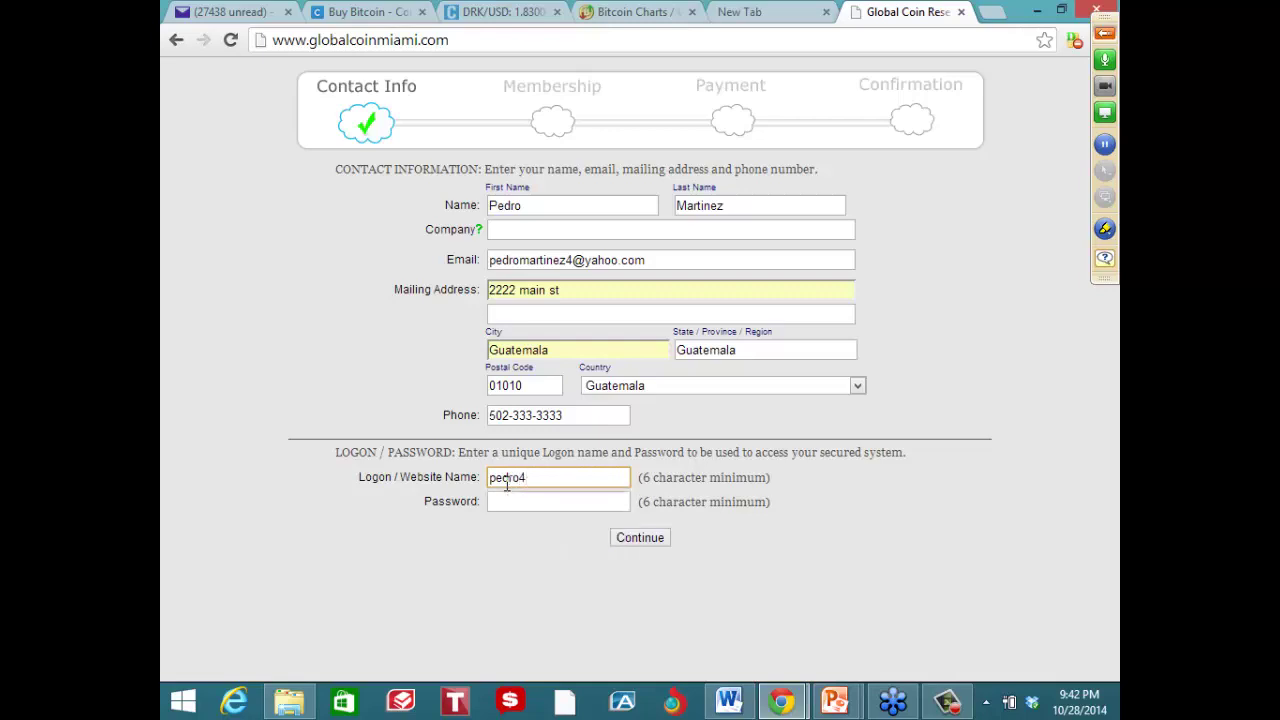
pyautogui.press('Tab')
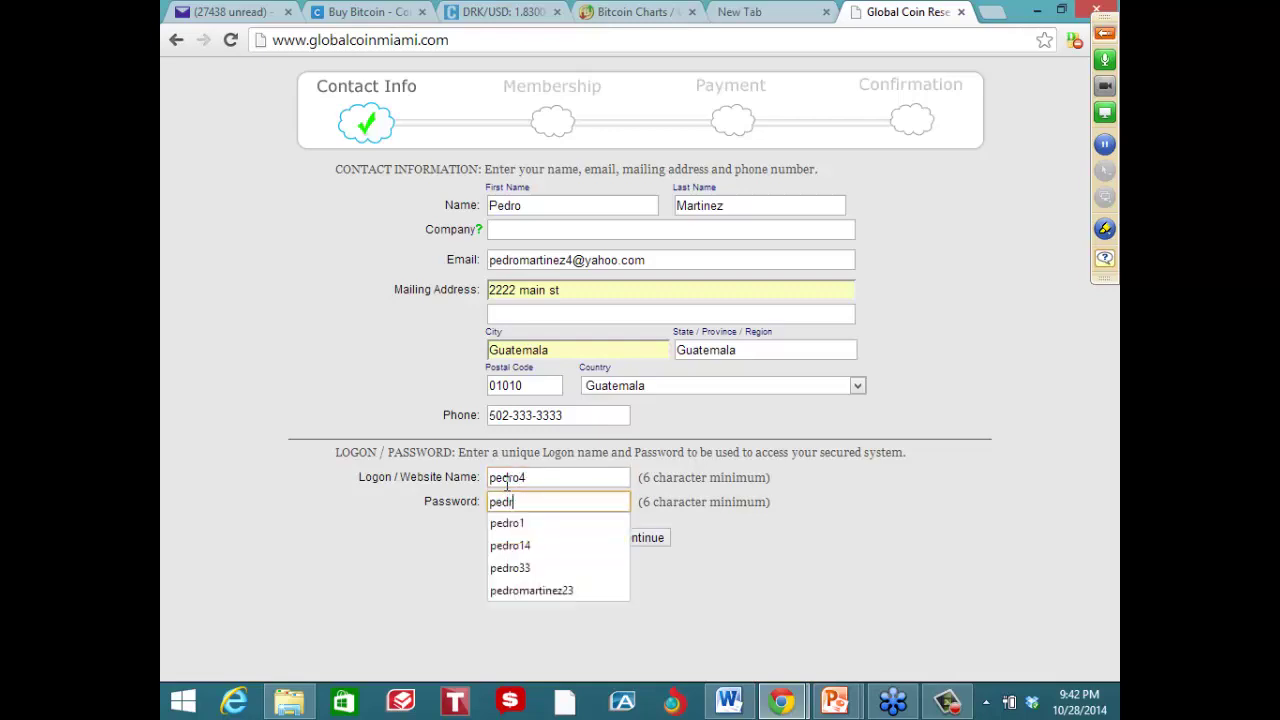
pyautogui.click(494, 548)
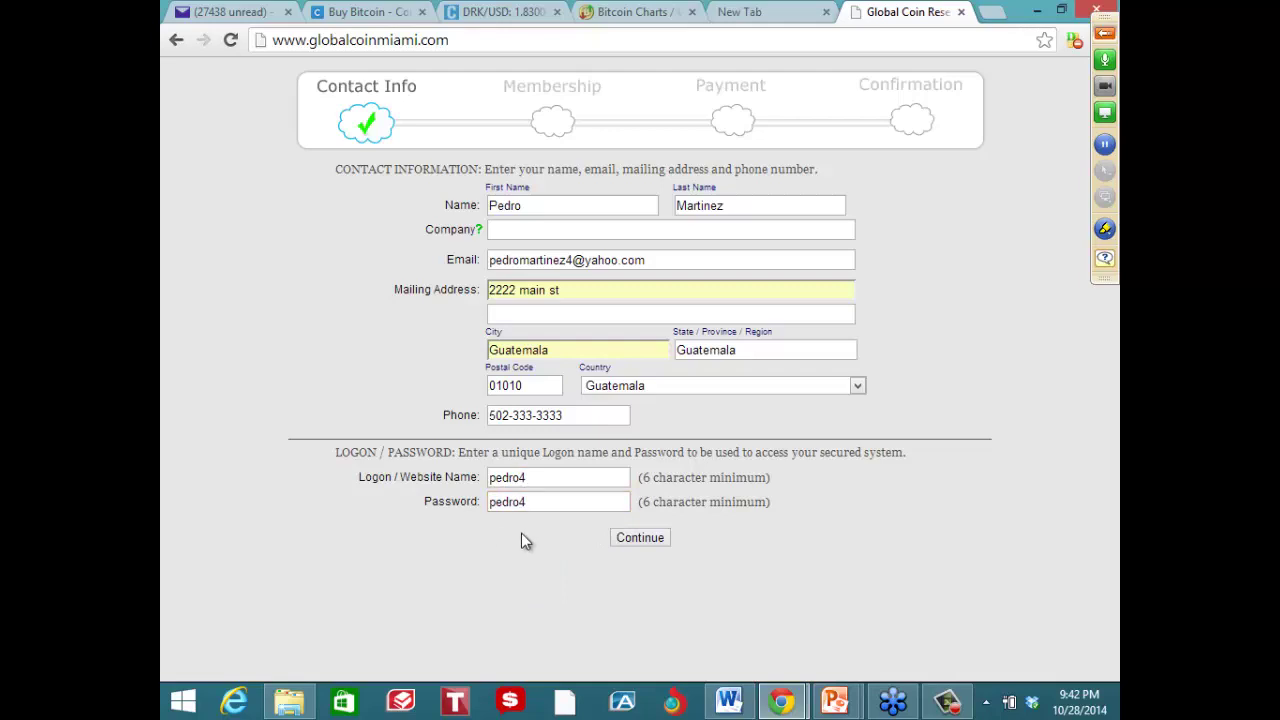
# Append a 4 to both logon name and password, then continue to Membership
pyautogui.click(533, 479)
pyautogui.write('4')
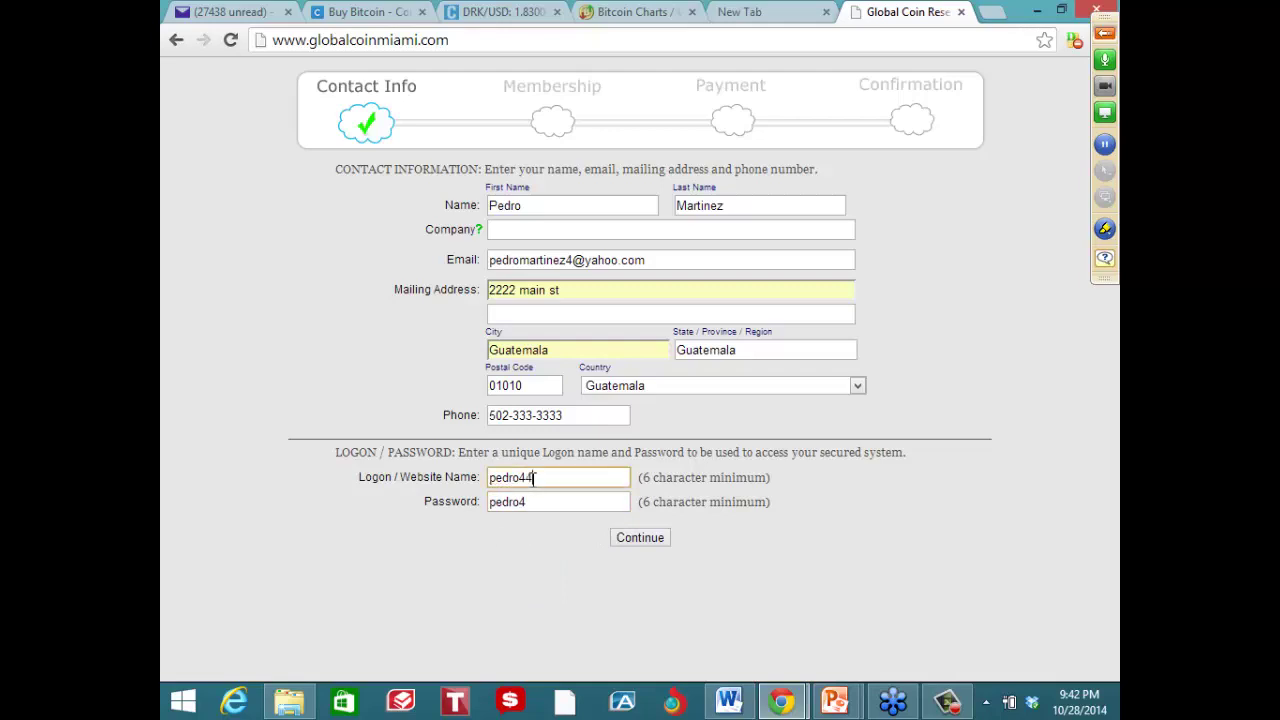
pyautogui.click(533, 501)
pyautogui.write('4')
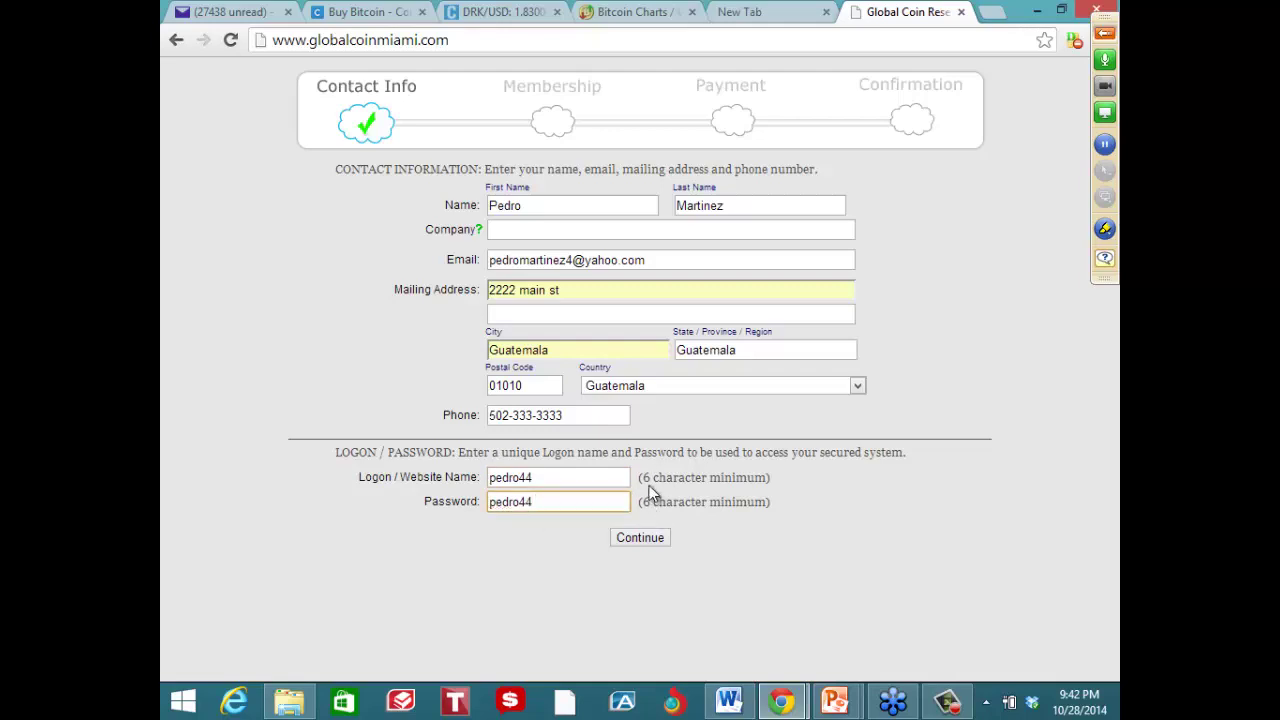
pyautogui.click(638, 537)
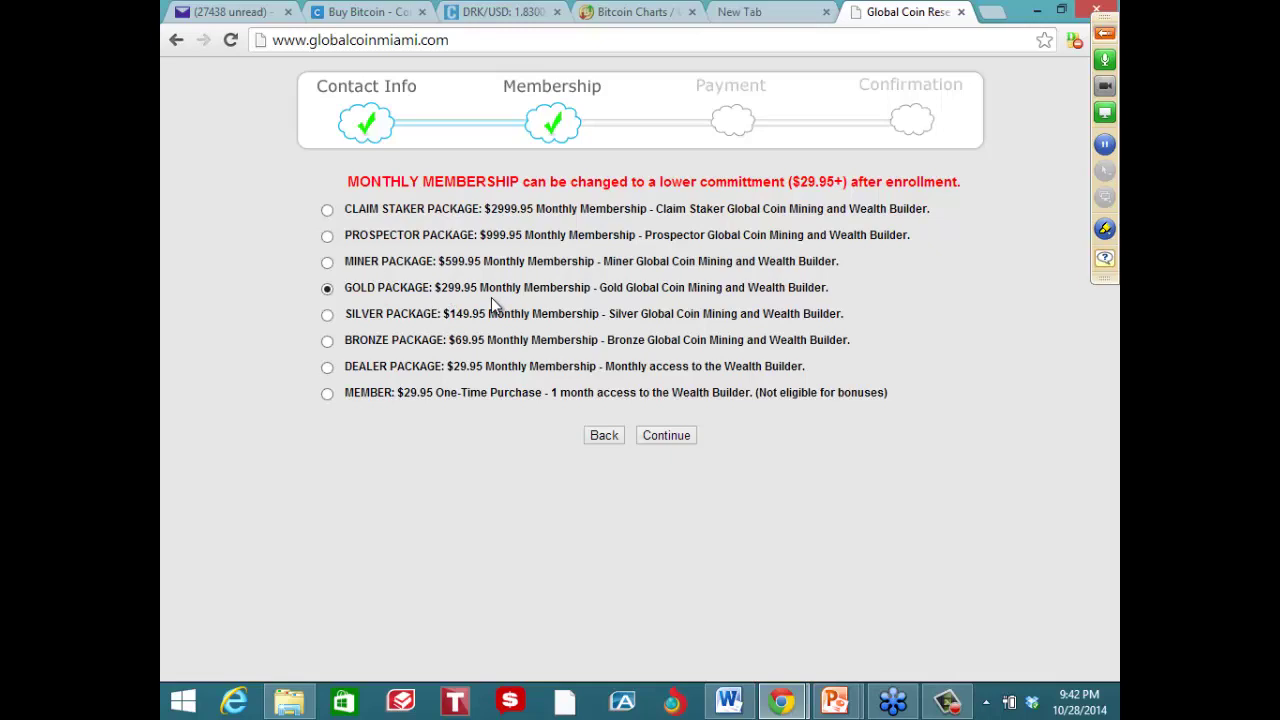
# Keep the Gold package, go to Payment, and annotate the $294 monthly figure '1 MES'
pyautogui.click(675, 437)
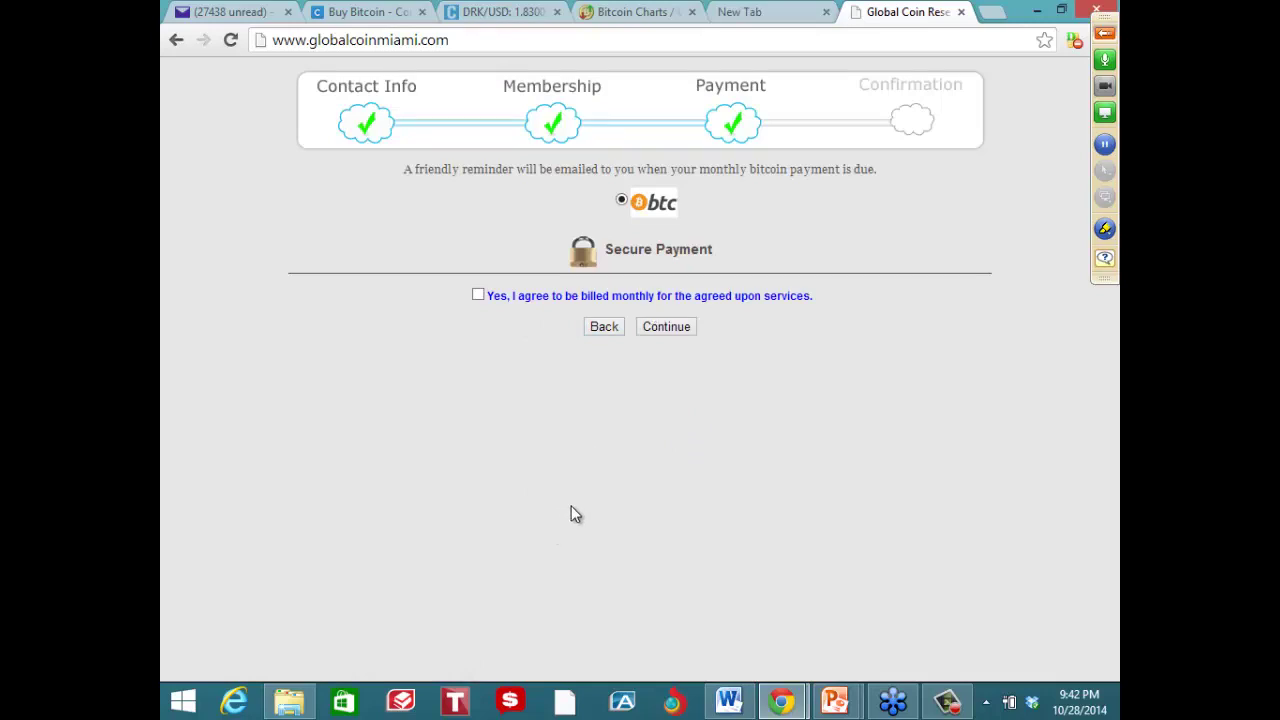
pyautogui.moveTo(546, 468); pyautogui.dragTo(605, 505)
pyautogui.moveTo(626, 451)
pyautogui.mouseDown()
pyautogui.moveTo(606, 468)
pyautogui.moveTo(632, 492)
pyautogui.moveTo(660, 477)
pyautogui.mouseUp()
pyautogui.moveTo(658, 460); pyautogui.dragTo(659, 500)
pyautogui.moveTo(512, 474)
pyautogui.mouseDown()
pyautogui.moveTo(522, 515)
pyautogui.moveTo(648, 532)
pyautogui.mouseUp()
pyautogui.moveTo(735, 408)
pyautogui.mouseDown()
pyautogui.moveTo(737, 450)
pyautogui.moveTo(822, 428)
pyautogui.moveTo(856, 440)
pyautogui.mouseUp()
pyautogui.moveTo(868, 402)
pyautogui.mouseDown()
pyautogui.moveTo(894, 449)
pyautogui.moveTo(860, 463)
pyautogui.mouseUp()
pyautogui.moveTo(743, 500); pyautogui.dragTo(888, 484)
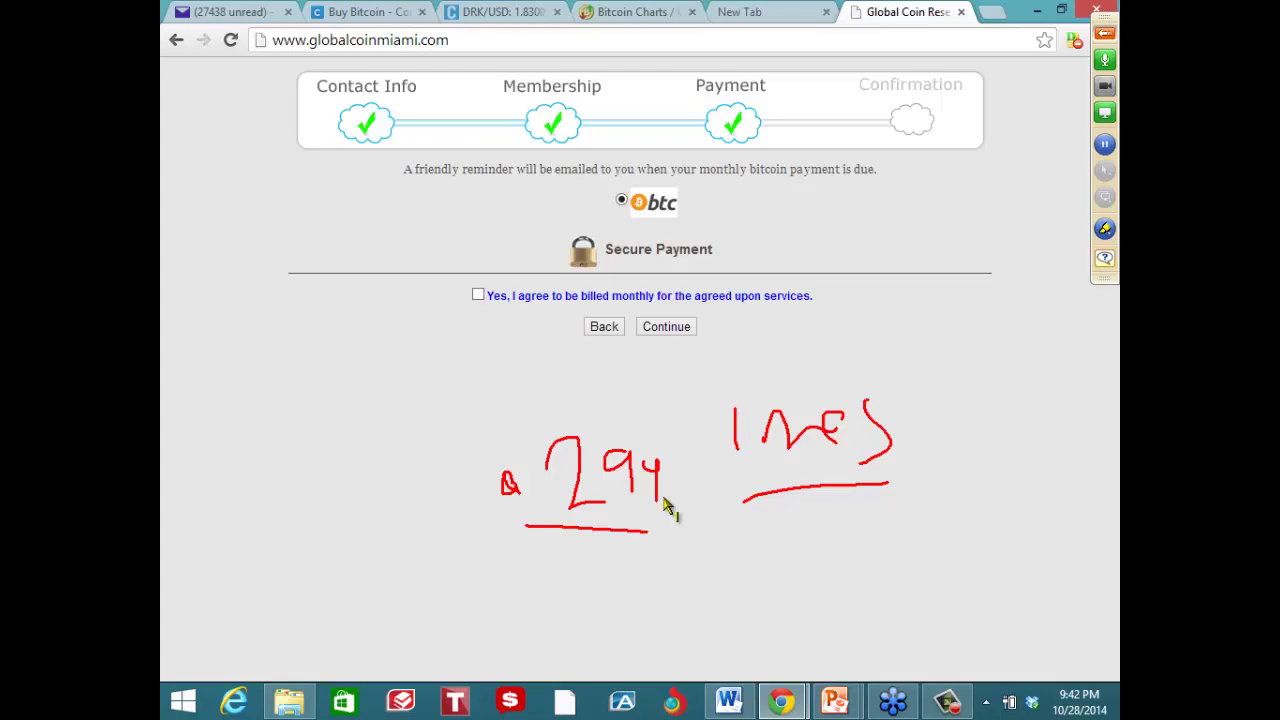
# Sketch the calculation 70 × 30 = 2100 on screen and circle the result
pyautogui.moveTo(199, 265); pyautogui.dragTo(199, 299)
pyautogui.moveTo(212, 379)
pyautogui.mouseDown()
pyautogui.moveTo(232, 421)
pyautogui.moveTo(245, 384)
pyautogui.mouseUp()
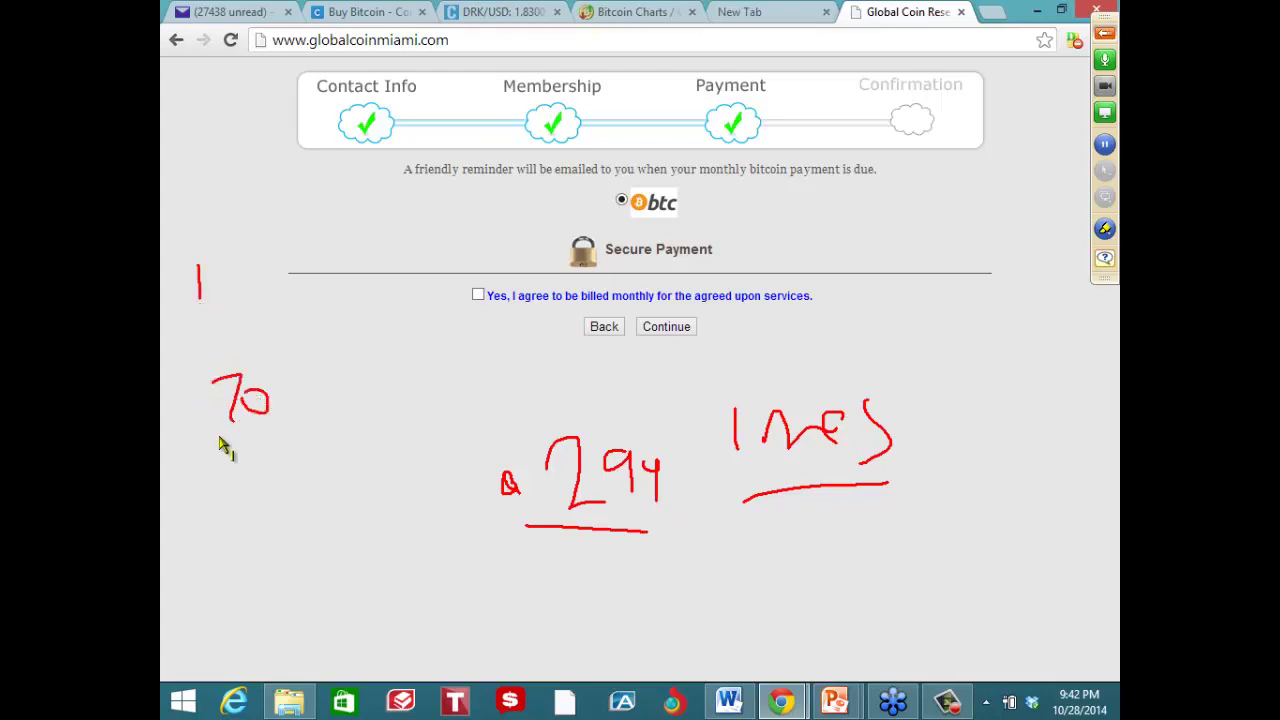
pyautogui.moveTo(205, 455); pyautogui.dragTo(223, 478)
pyautogui.moveTo(222, 455); pyautogui.dragTo(214, 480)
pyautogui.moveTo(254, 428)
pyautogui.mouseDown()
pyautogui.moveTo(266, 443)
pyautogui.moveTo(251, 466)
pyautogui.moveTo(284, 447)
pyautogui.mouseUp()
pyautogui.moveTo(194, 525); pyautogui.dragTo(358, 481)
pyautogui.moveTo(263, 504); pyautogui.dragTo(320, 536)
pyautogui.moveTo(335, 512); pyautogui.dragTo(360, 510)
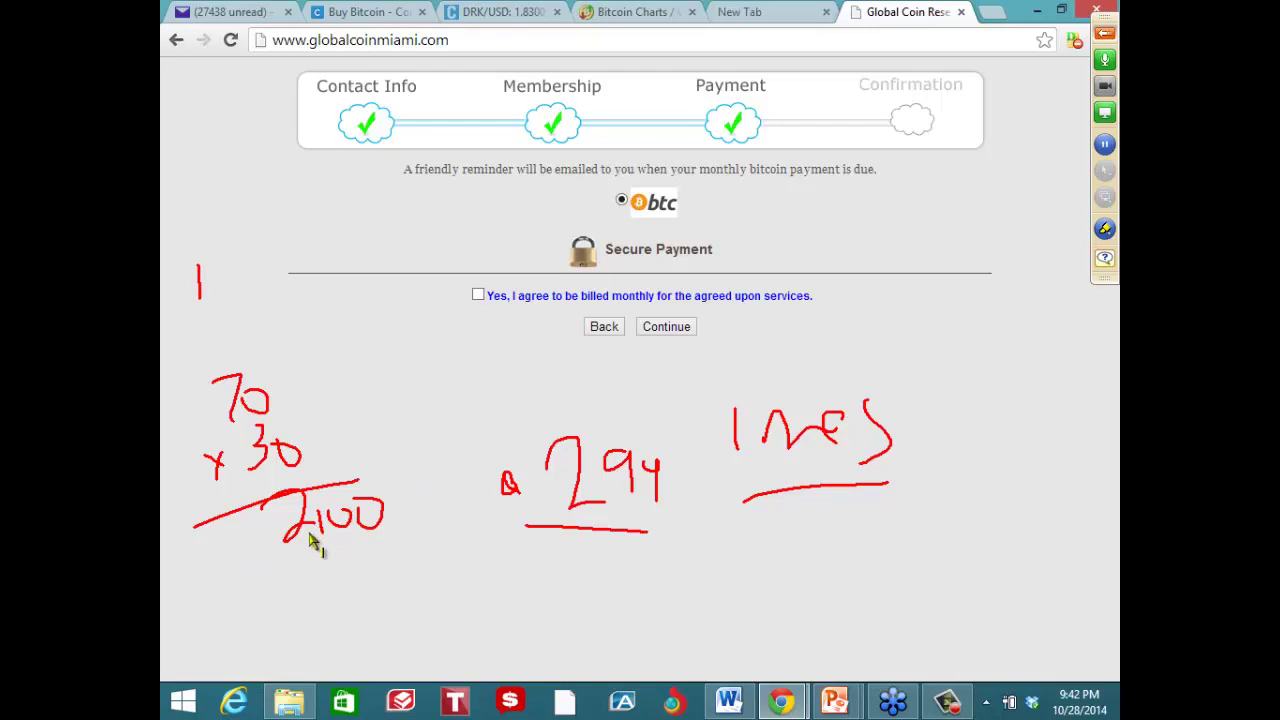
pyautogui.moveTo(310, 540)
pyautogui.mouseDown()
pyautogui.moveTo(337, 529)
pyautogui.moveTo(229, 531)
pyautogui.moveTo(403, 503)
pyautogui.moveTo(397, 530)
pyautogui.moveTo(296, 527)
pyautogui.mouseUp()
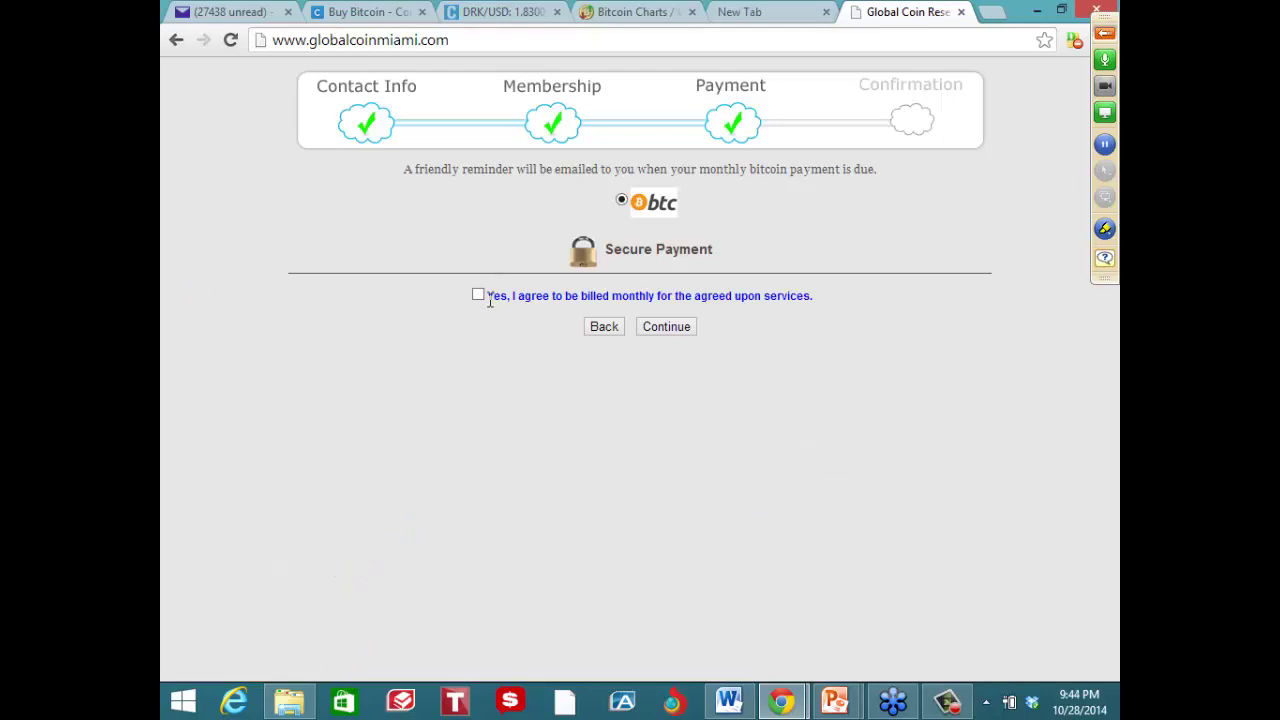
# Agree to monthly billing, continue to Confirmation, and enter the image verification characters
pyautogui.click(479, 296)
pyautogui.click(668, 327)
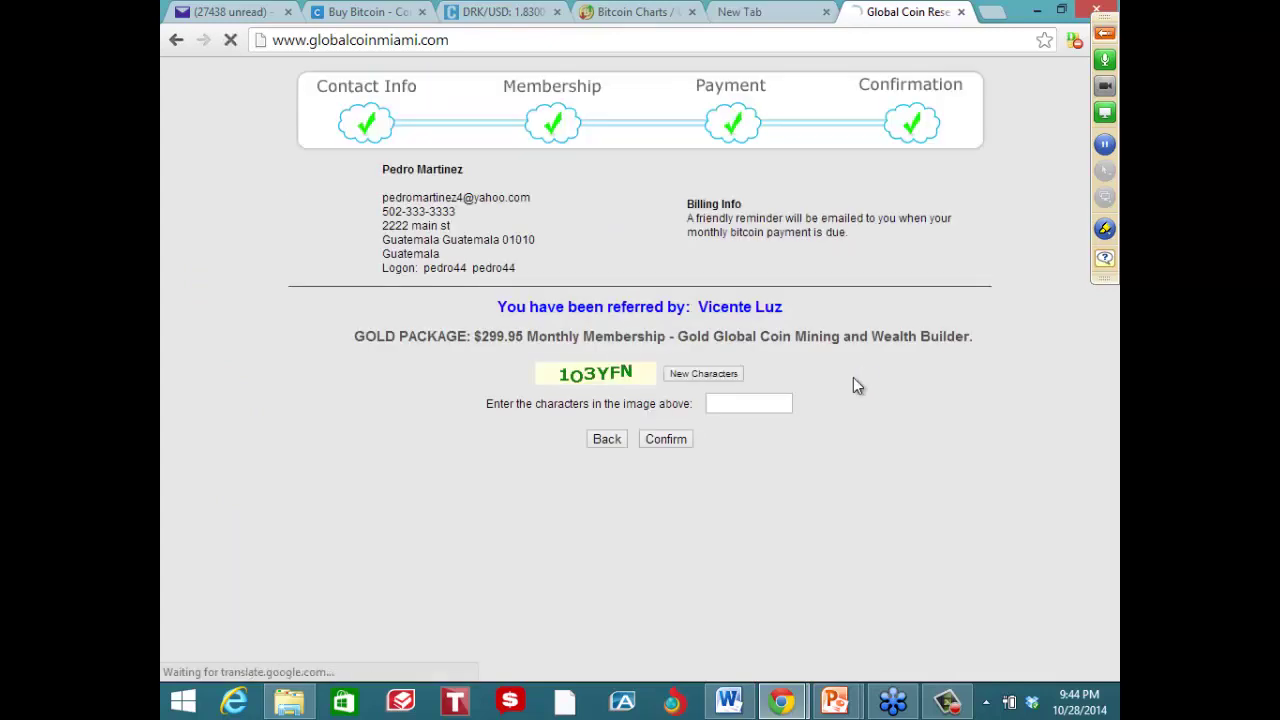
pyautogui.click(738, 401)
pyautogui.write('1')
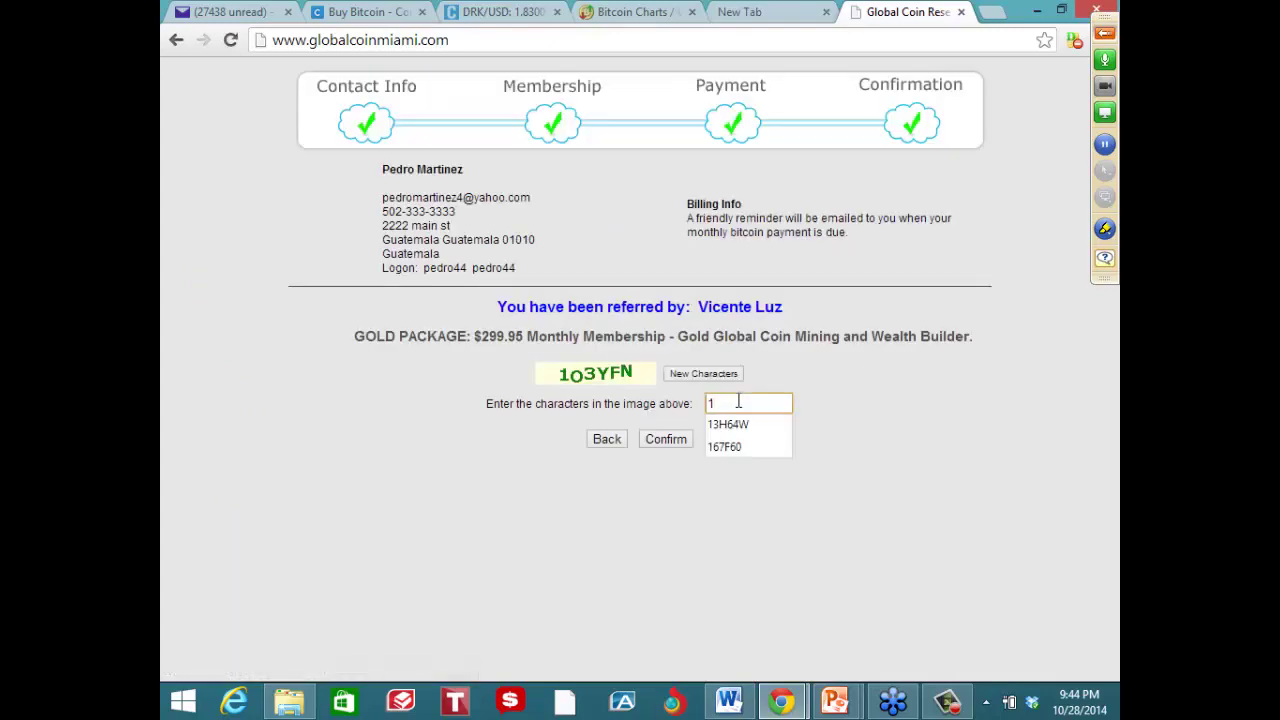
pyautogui.write('0')
pyautogui.press('BackSpace')
pyautogui.write('O')
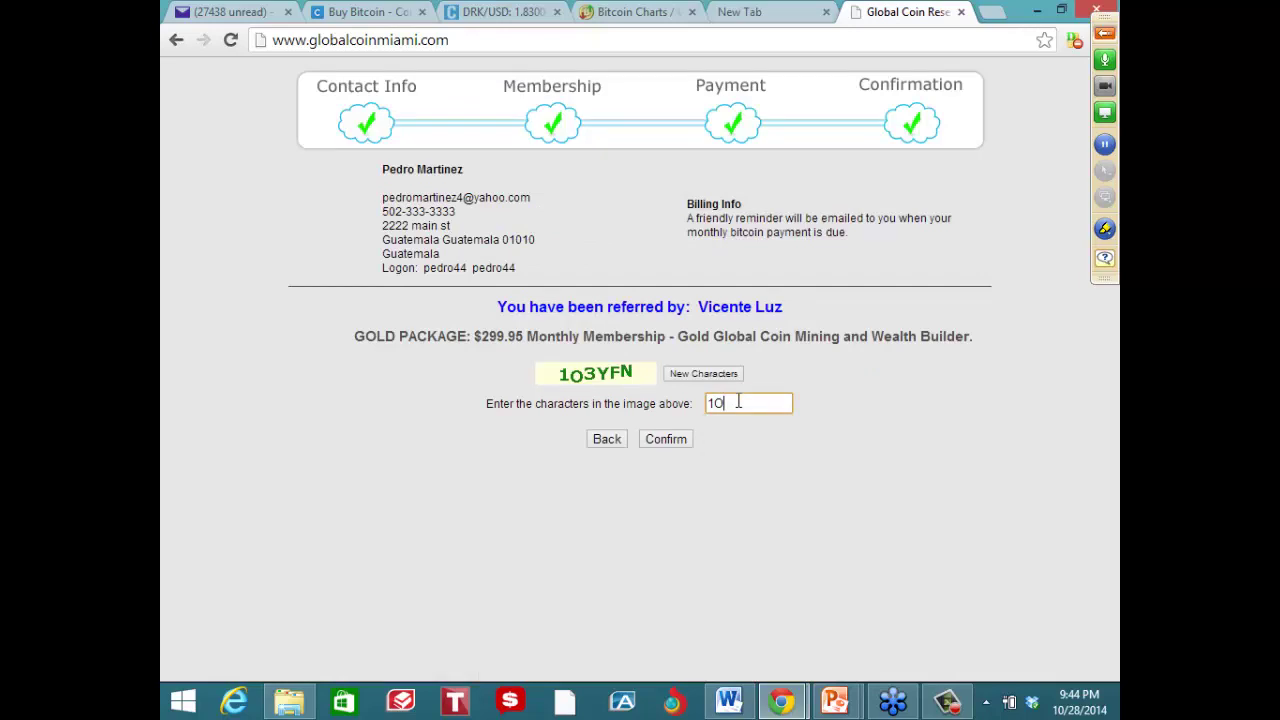
pyautogui.write('3YFN')
pyautogui.click(677, 442)
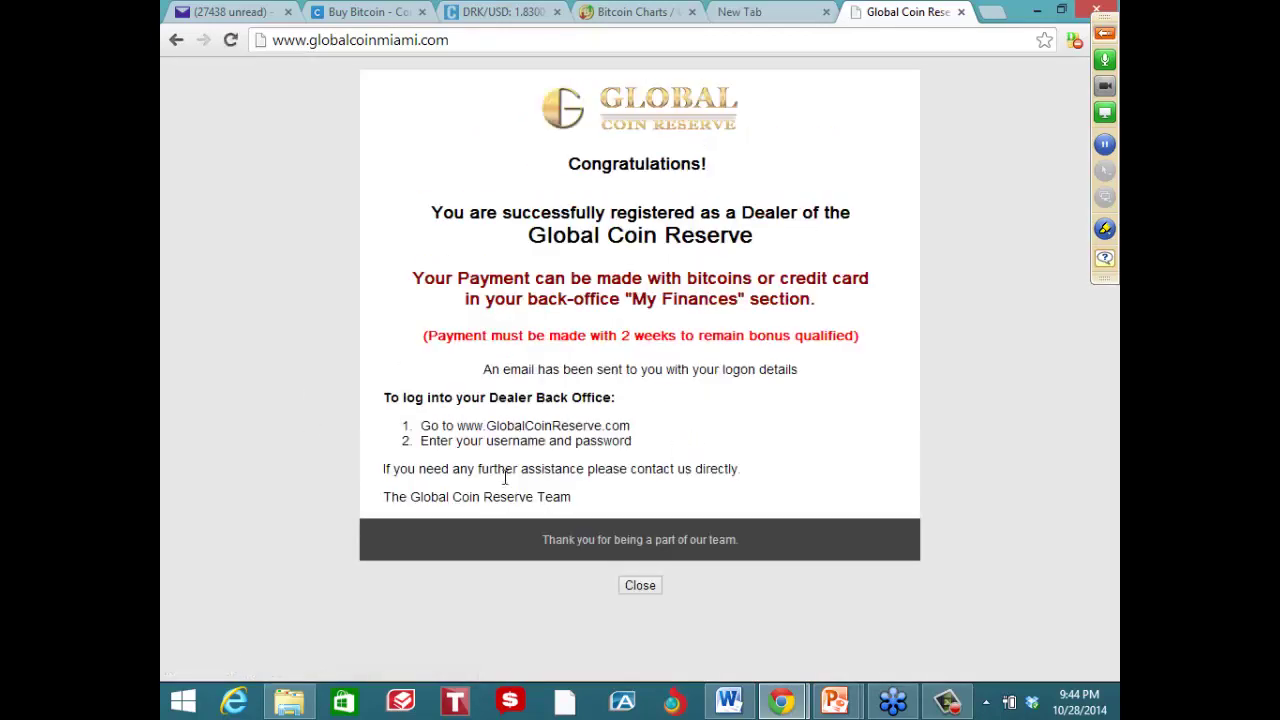
pyautogui.moveTo(630, 426); pyautogui.dragTo(457, 427)
pyautogui.rightClick(473, 430)
pyautogui.click(473, 430)
pyautogui.click(613, 424)
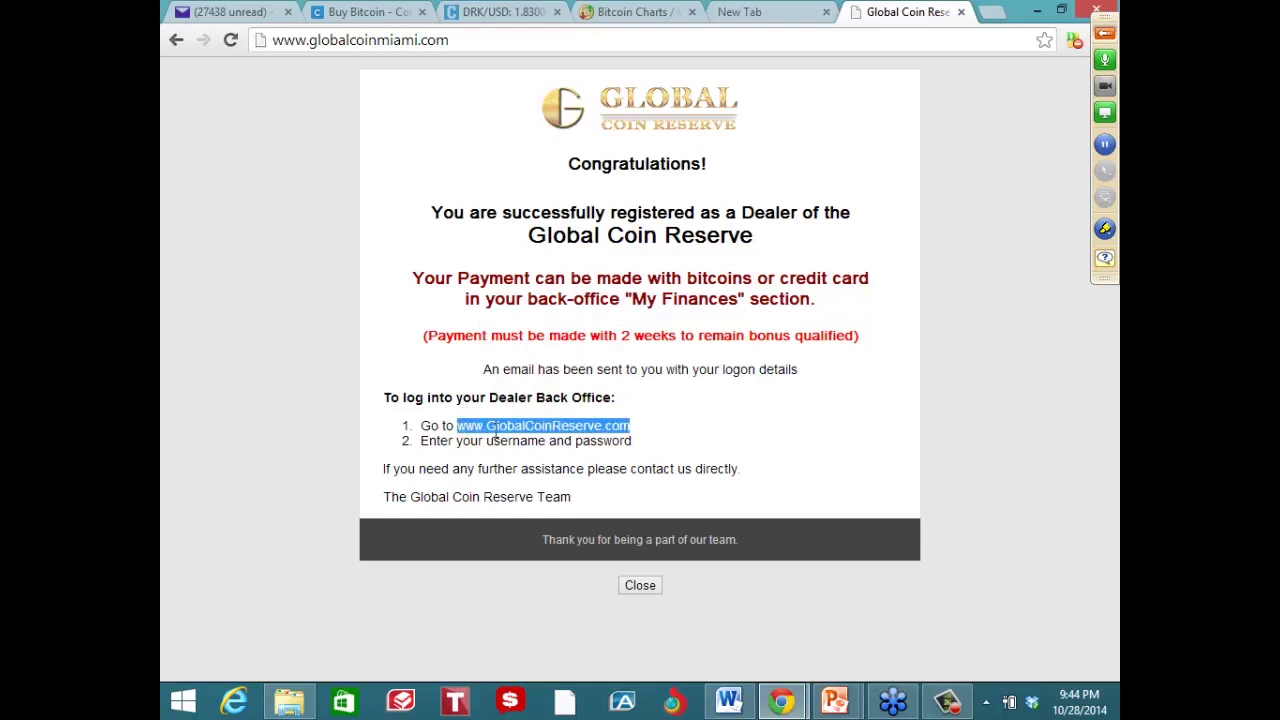
pyautogui.rightClick(497, 432)
pyautogui.click(531, 443)
pyautogui.click(540, 41)
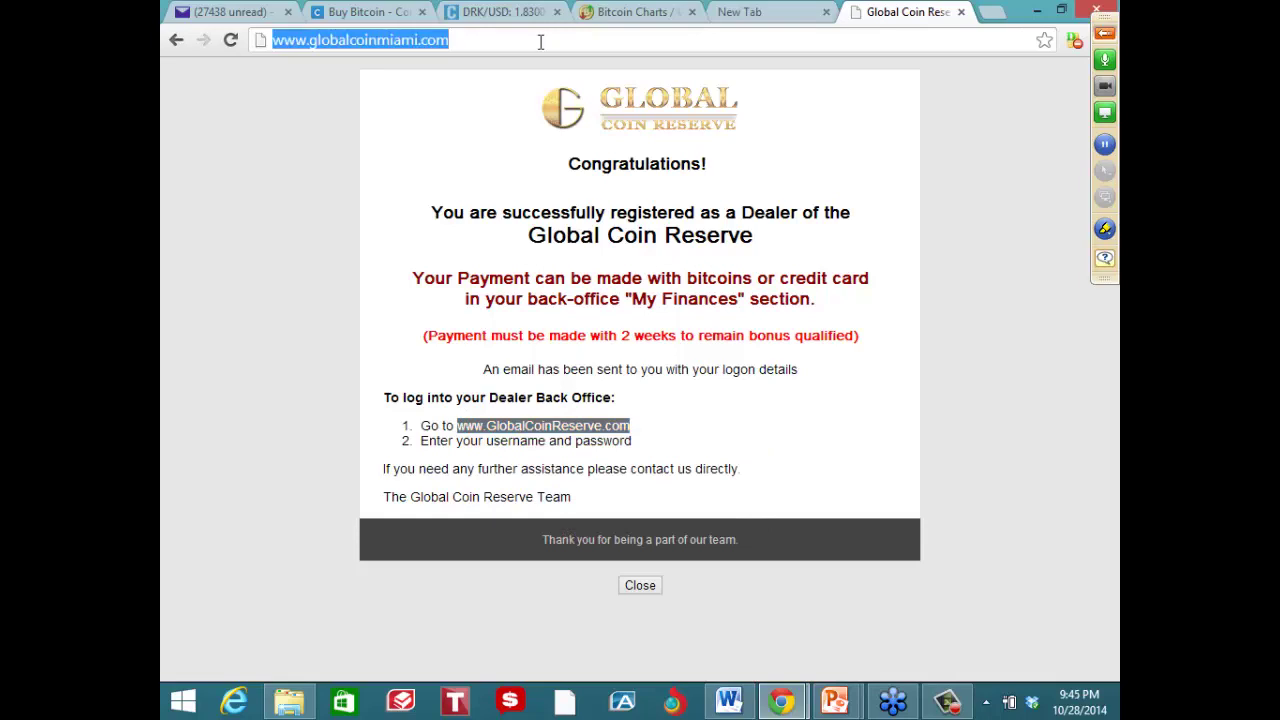
pyautogui.press('BackSpace')
pyautogui.rightClick(539, 41)
pyautogui.click(575, 129)
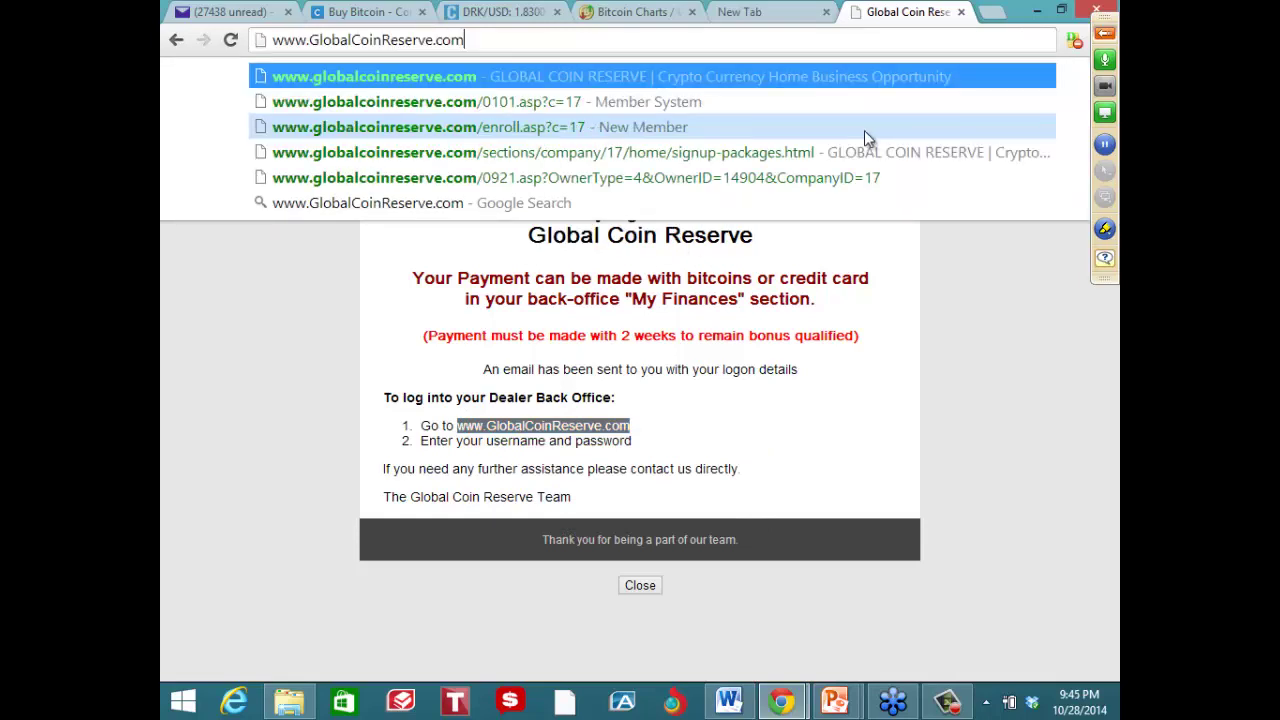
pyautogui.press('Return')
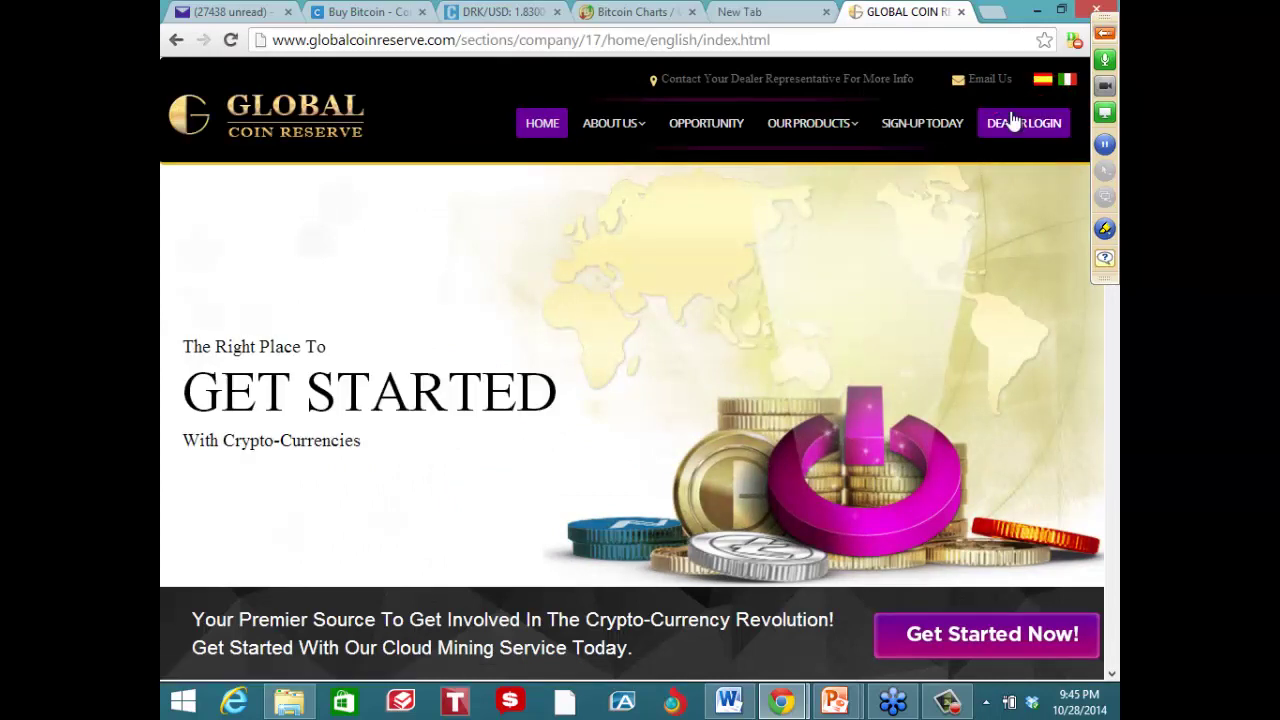
# Sign in via DEALER LOGIN with the new dealer's logon name and password
pyautogui.click(1013, 120)
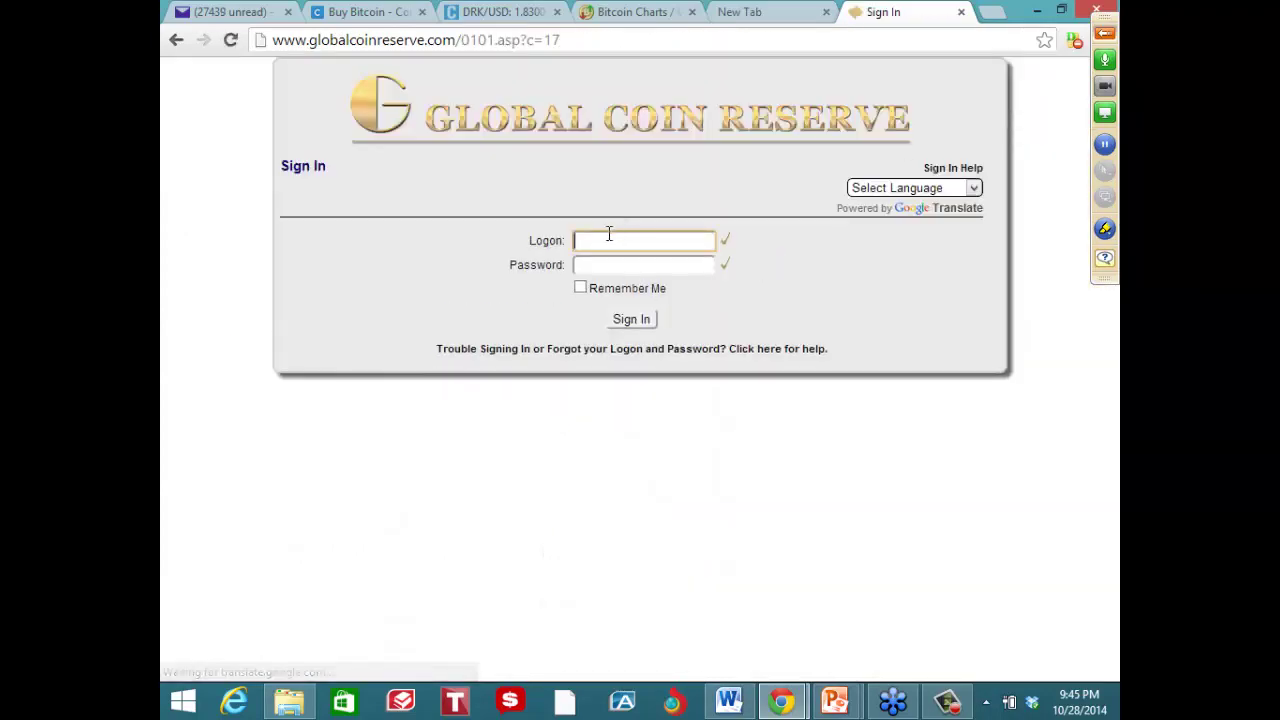
pyautogui.write('pedro')
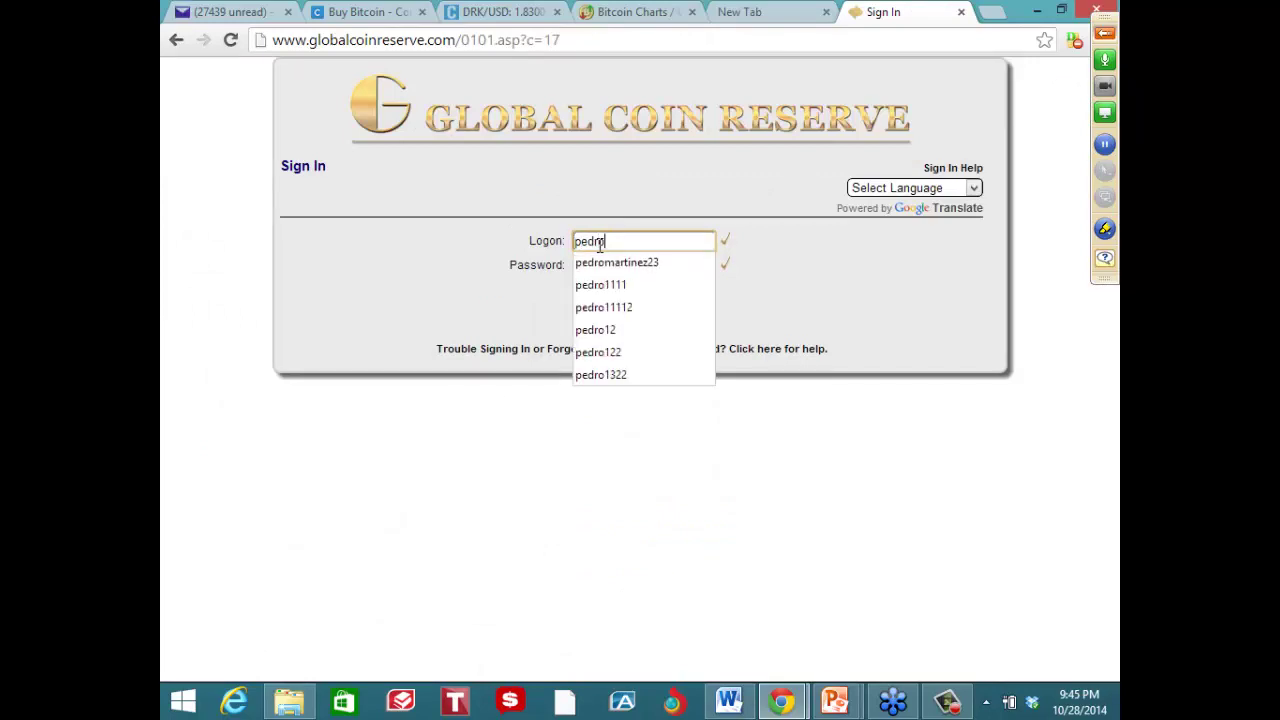
pyautogui.write('44')
pyautogui.press('Tab')
pyautogui.write('•••••••')
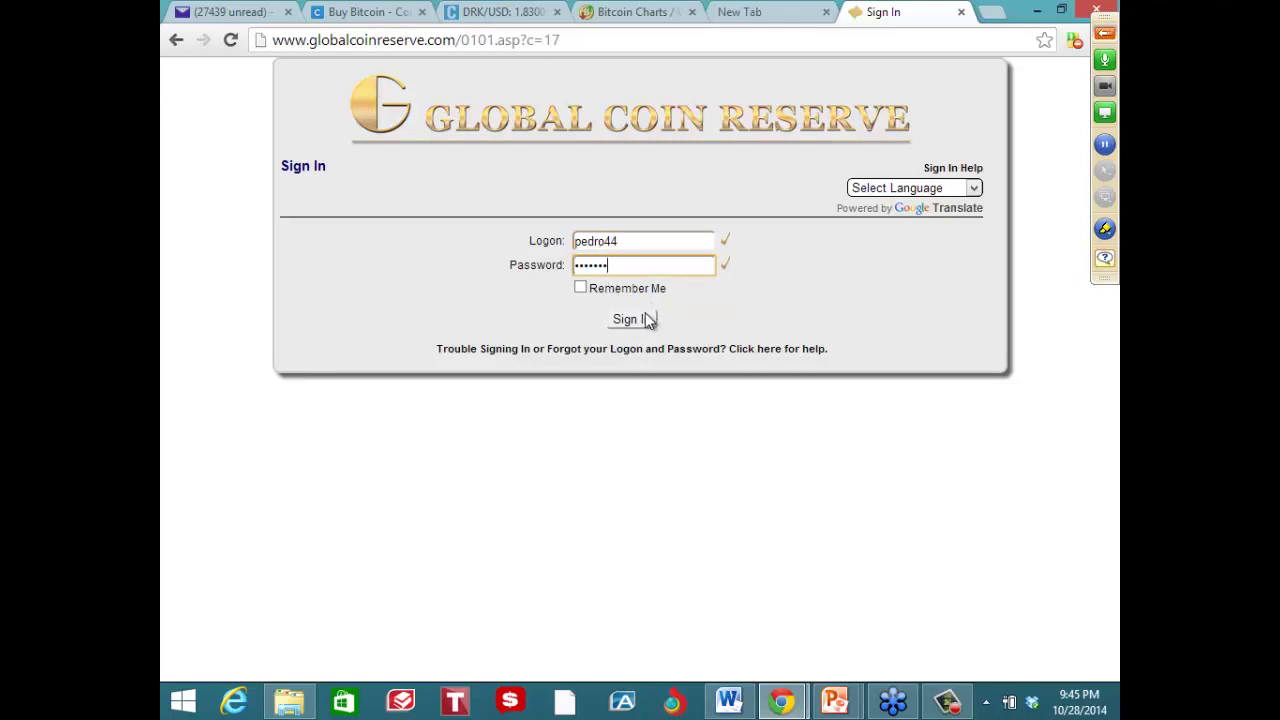
pyautogui.click(645, 314)
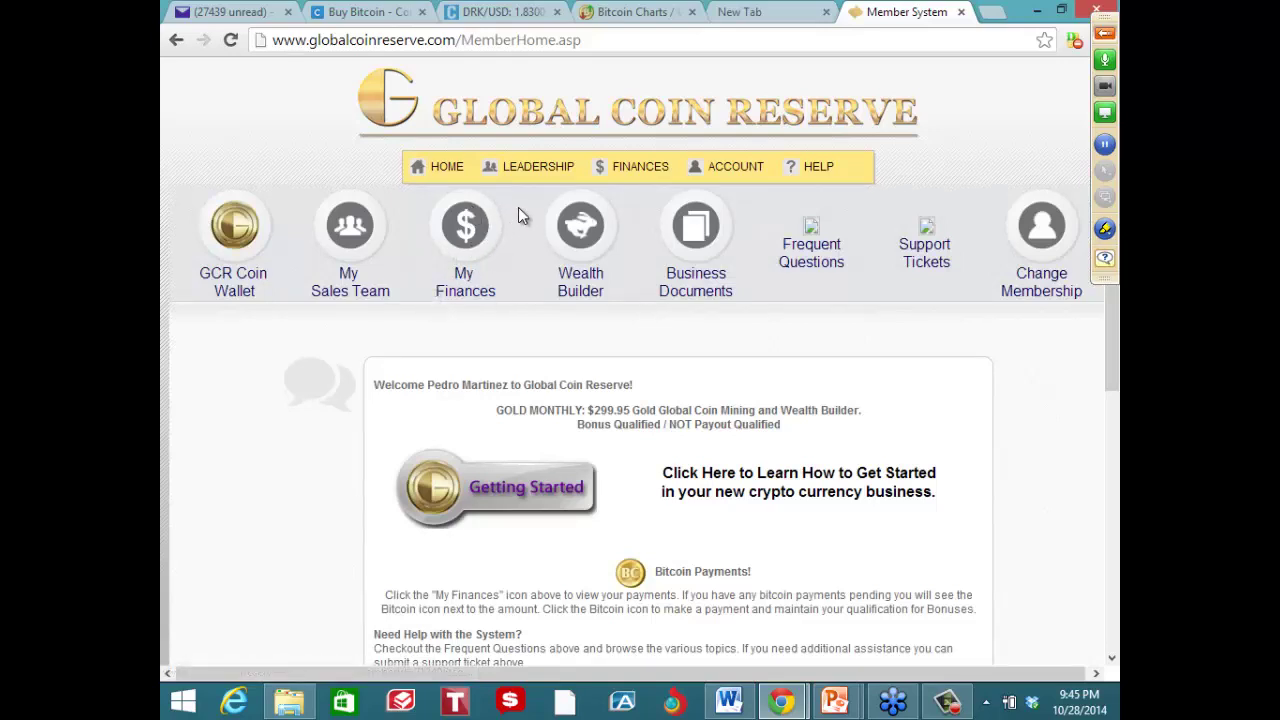
# Open My Finances to show the pending $299.95 BitCoin payment
pyautogui.moveTo(458, 190)
pyautogui.mouseDown()
pyautogui.moveTo(505, 187)
pyautogui.moveTo(455, 200)
pyautogui.mouseUp()
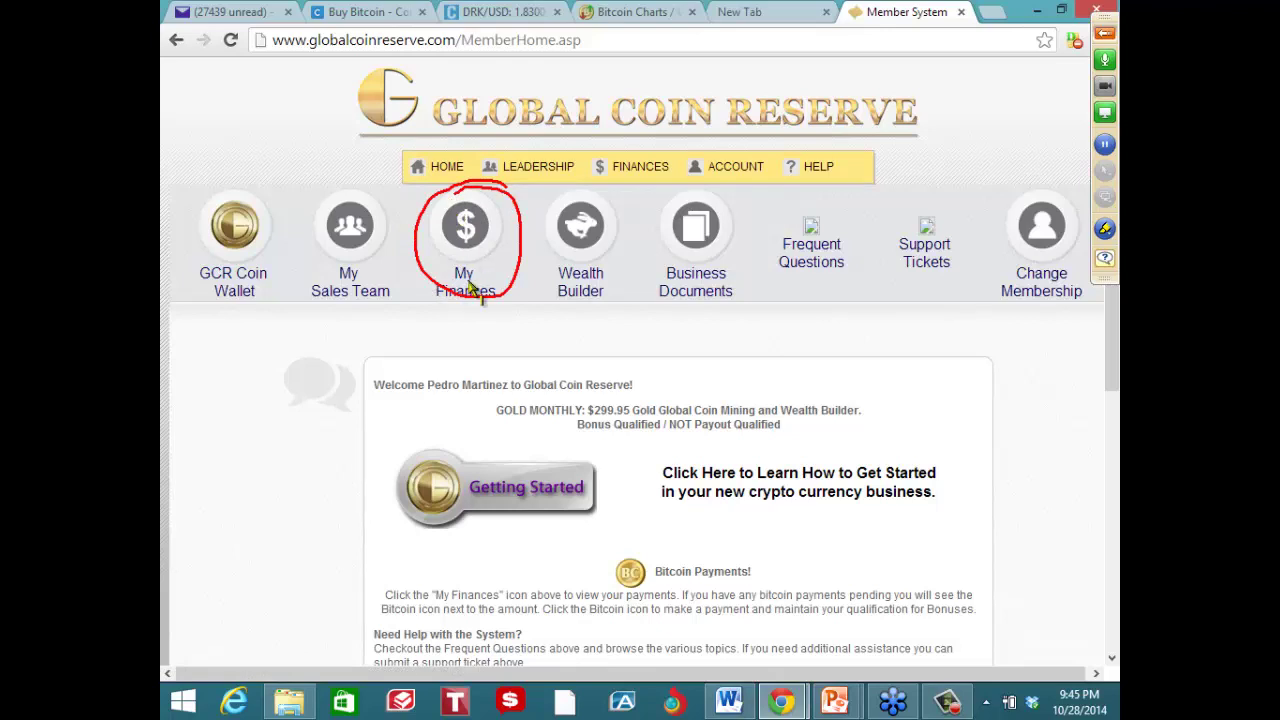
pyautogui.moveTo(488, 172)
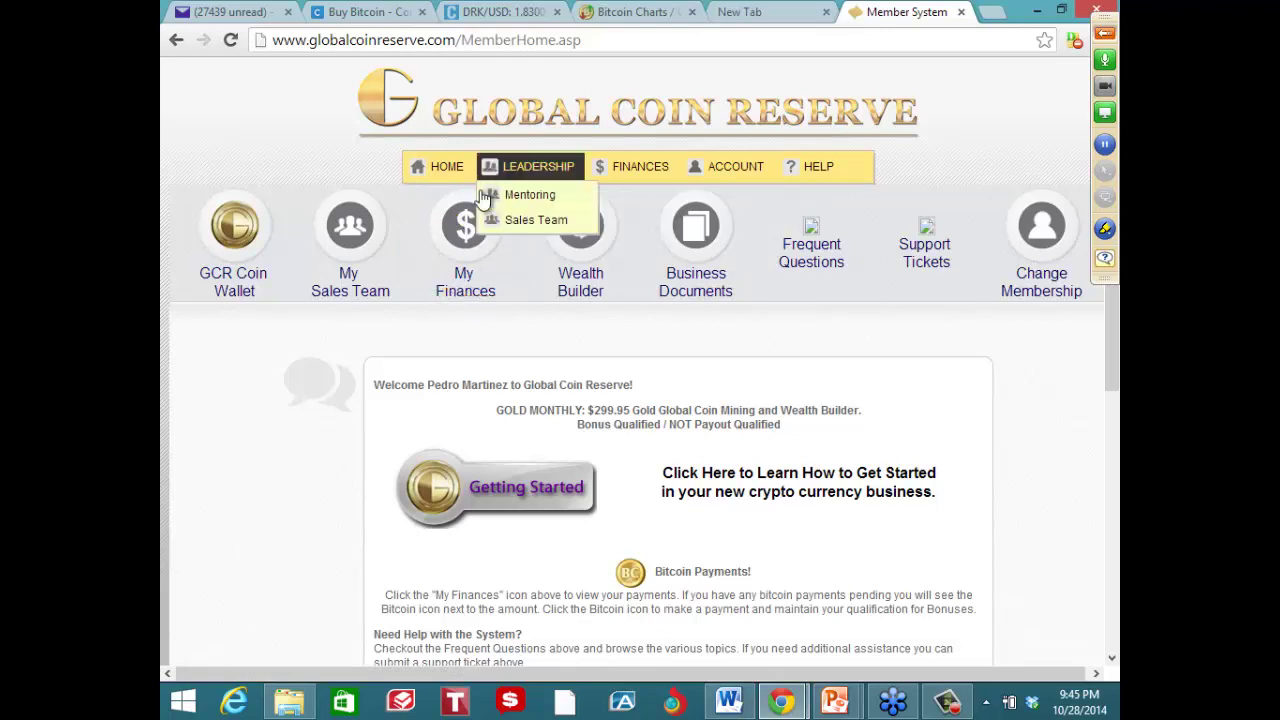
pyautogui.click(462, 240)
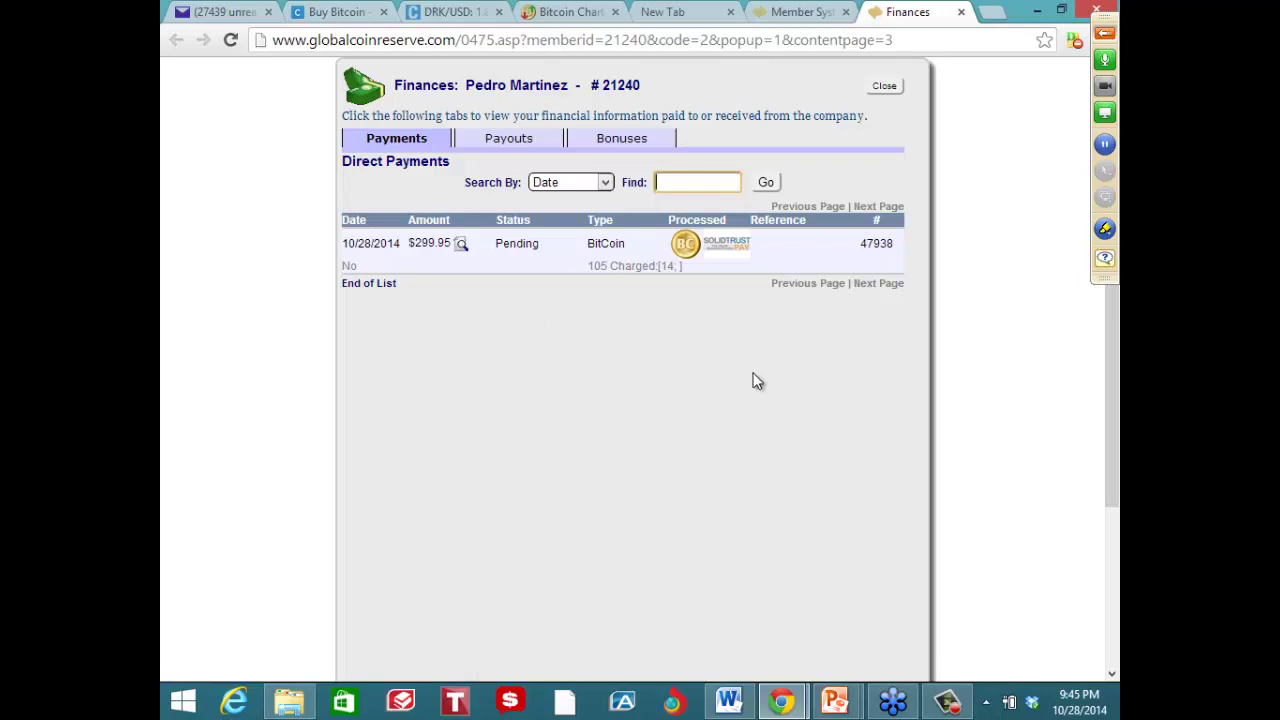
# Annotate the Processed and Reference columns, then pay 322.45 through SolidTrust Pay
pyautogui.moveTo(682, 150)
pyautogui.mouseDown()
pyautogui.moveTo(688, 230)
pyautogui.moveTo(693, 205)
pyautogui.mouseUp()
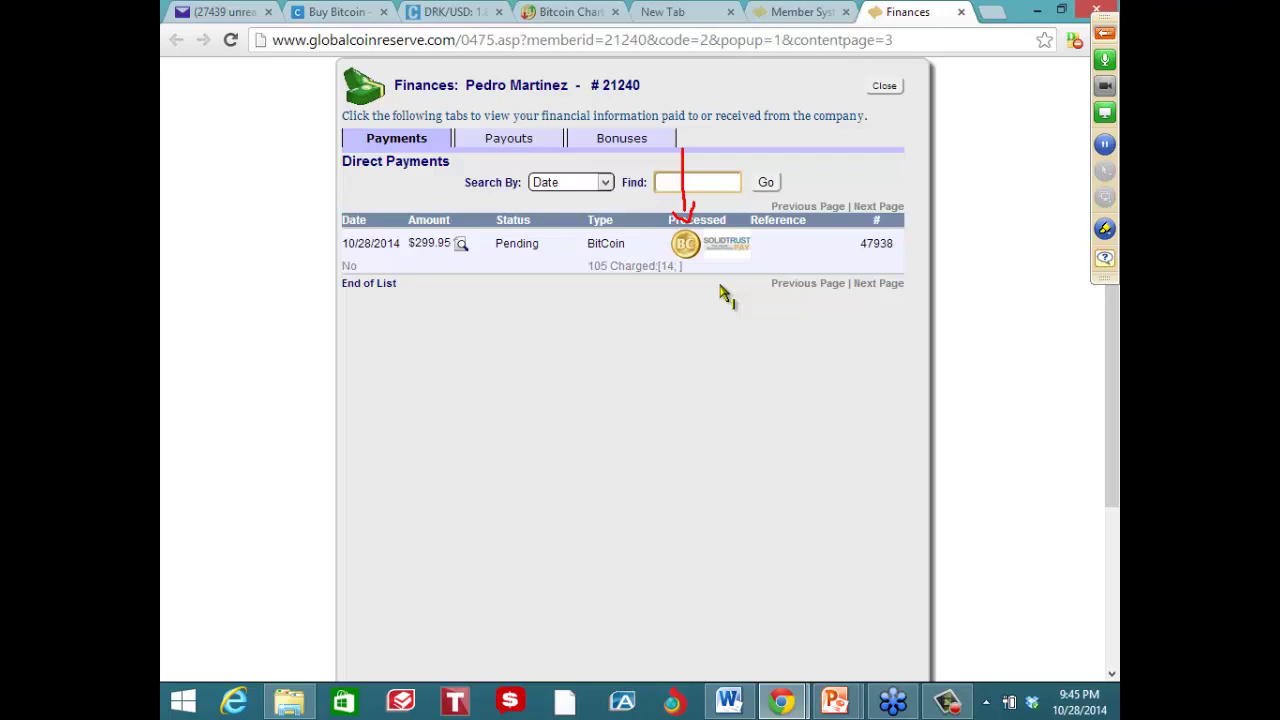
pyautogui.moveTo(744, 130)
pyautogui.mouseDown()
pyautogui.moveTo(744, 228)
pyautogui.moveTo(748, 211)
pyautogui.mouseUp()
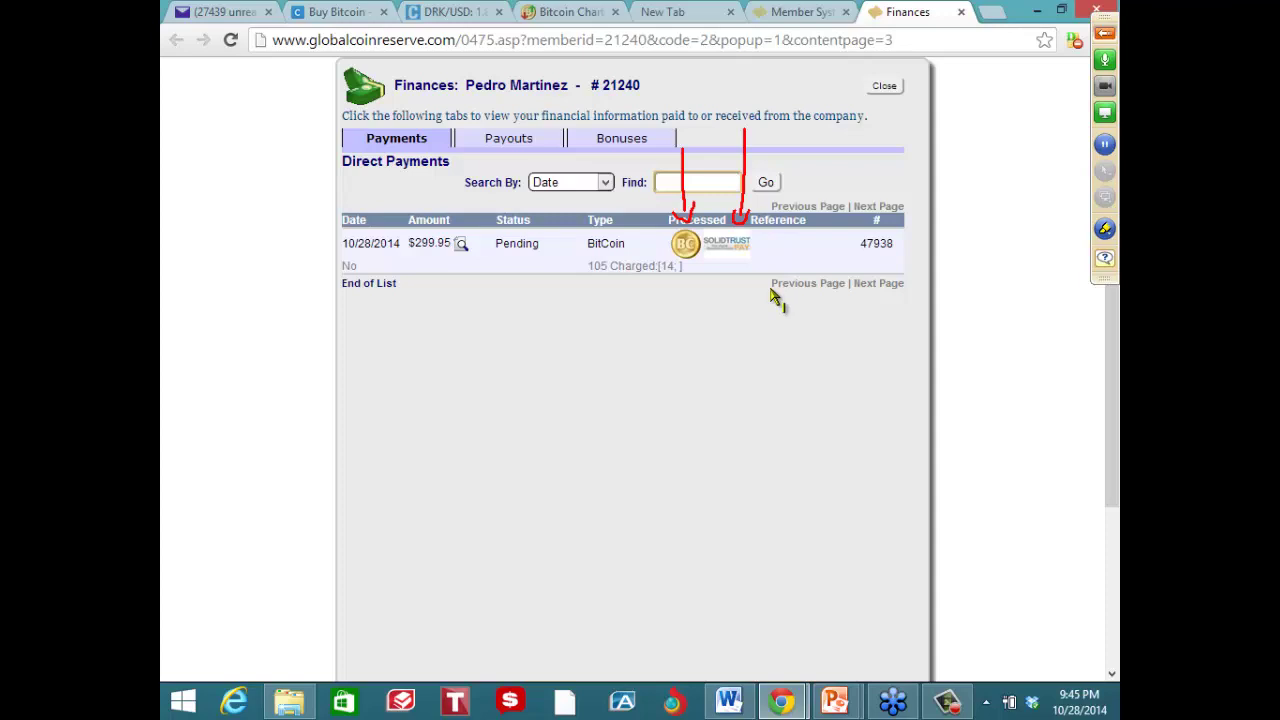
pyautogui.moveTo(745, 267)
pyautogui.mouseDown()
pyautogui.moveTo(760, 264)
pyautogui.moveTo(705, 240)
pyautogui.moveTo(728, 252)
pyautogui.mouseUp()
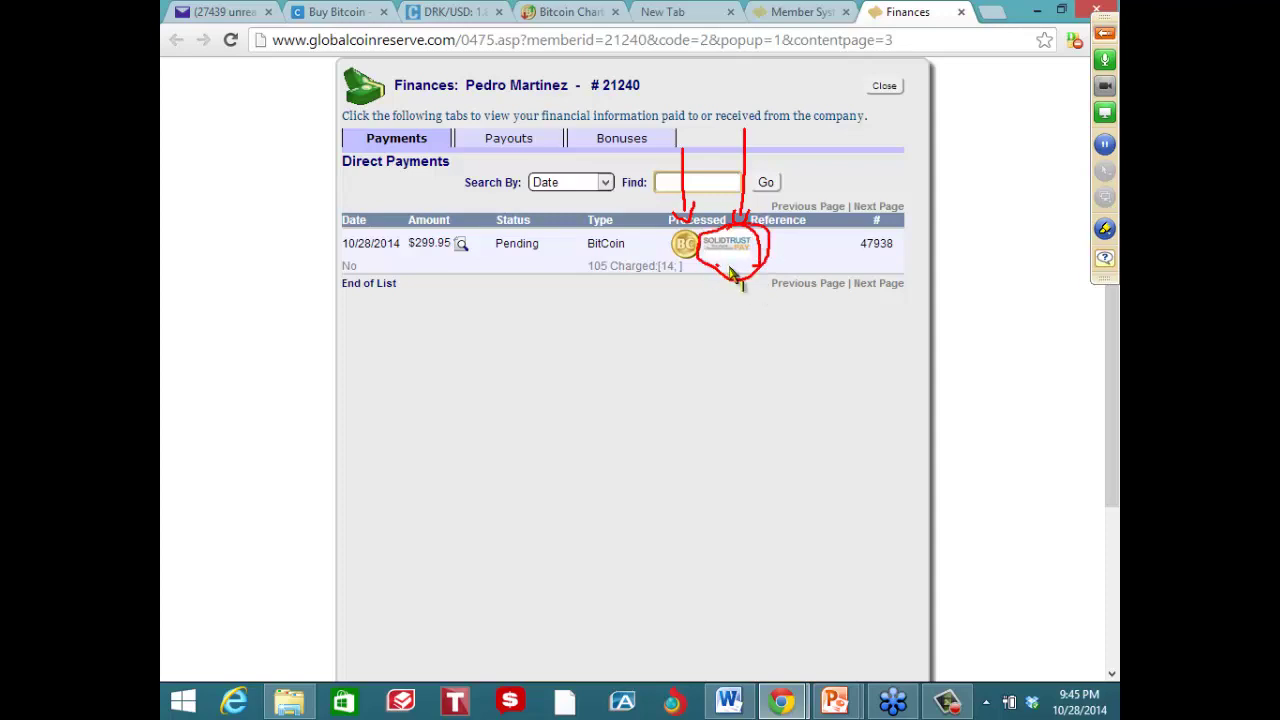
pyautogui.moveTo(422, 256); pyautogui.dragTo(466, 256)
pyautogui.press('Escape')
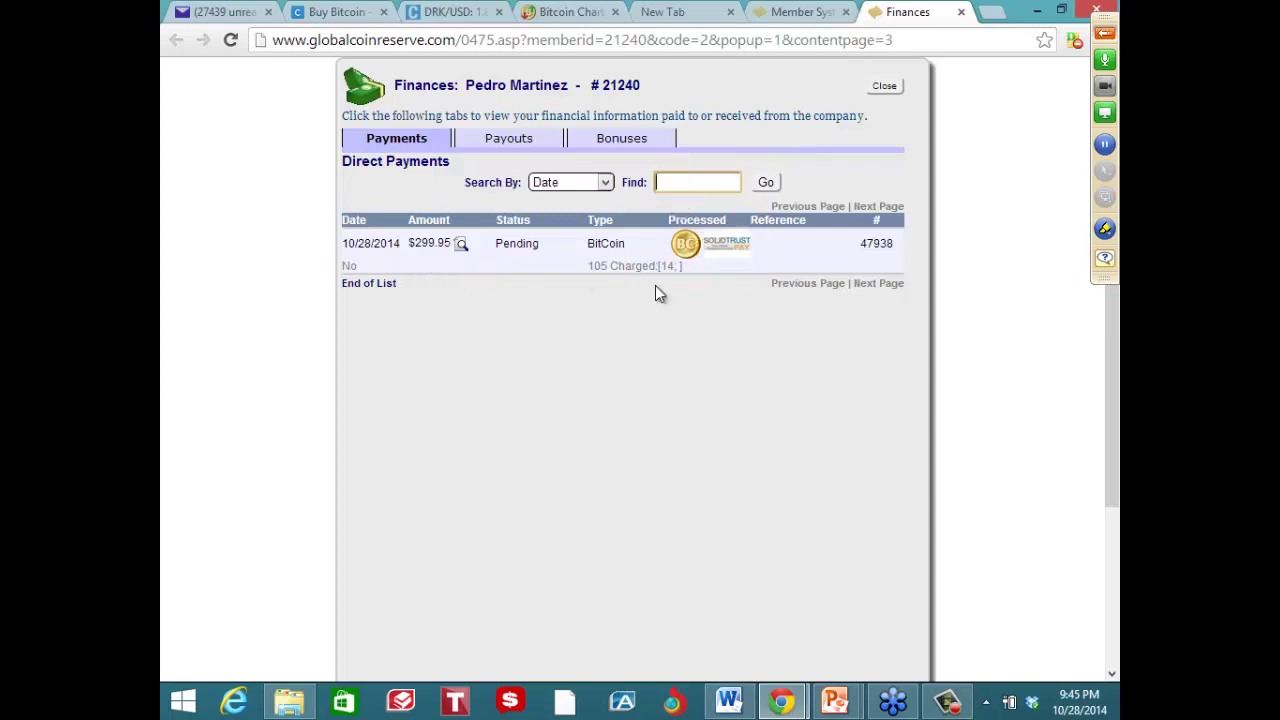
pyautogui.click(728, 248)
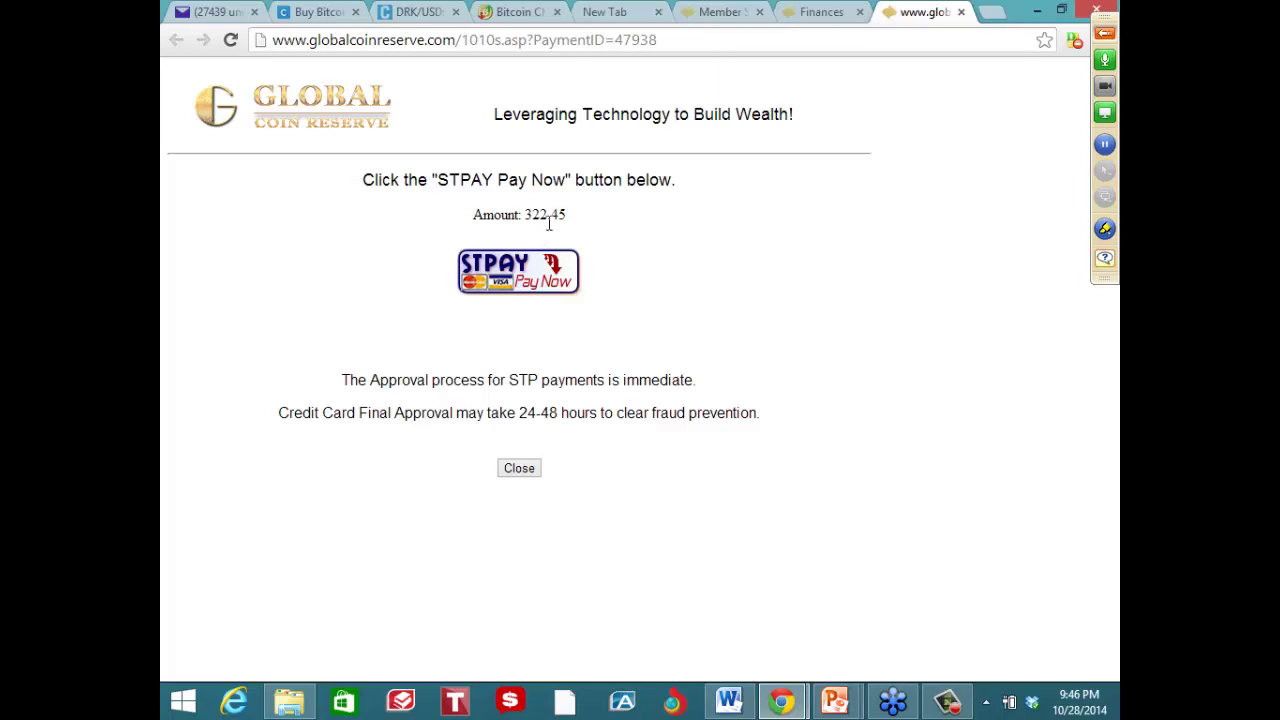
pyautogui.click(505, 285)
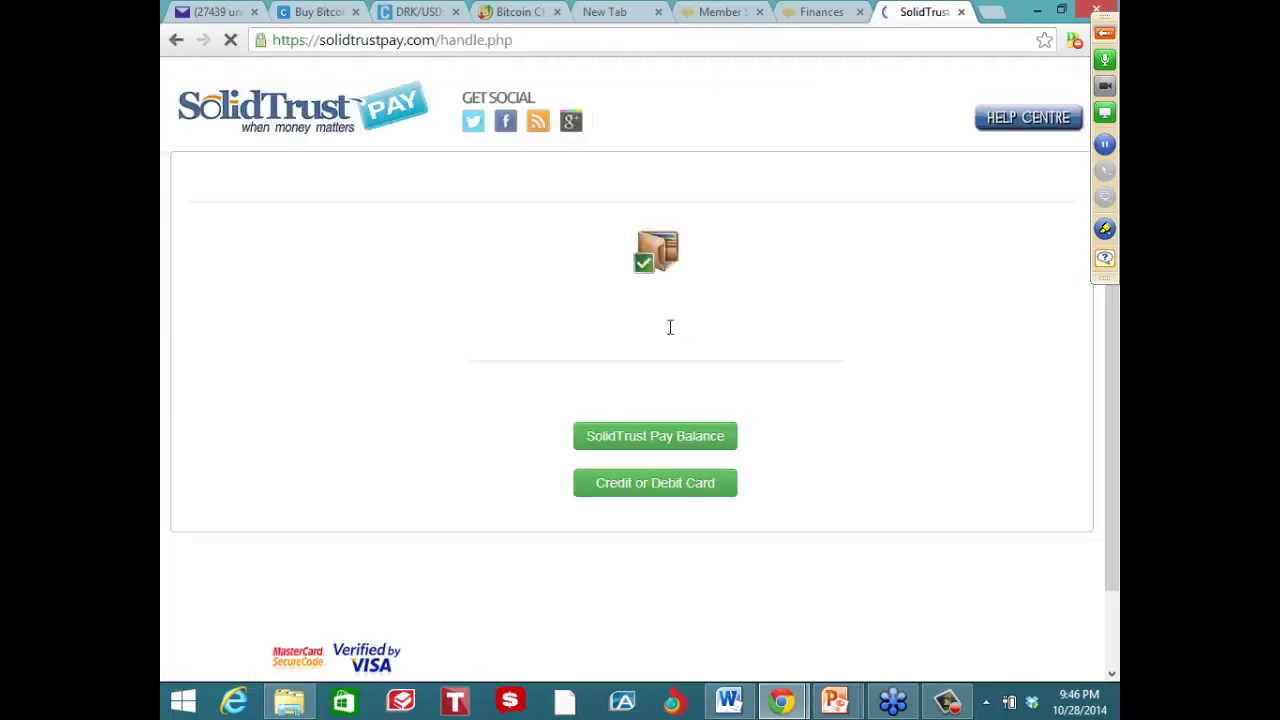
# Choose Credit or Debit Card payment and scroll down through the card billing form
pyautogui.click(658, 494)
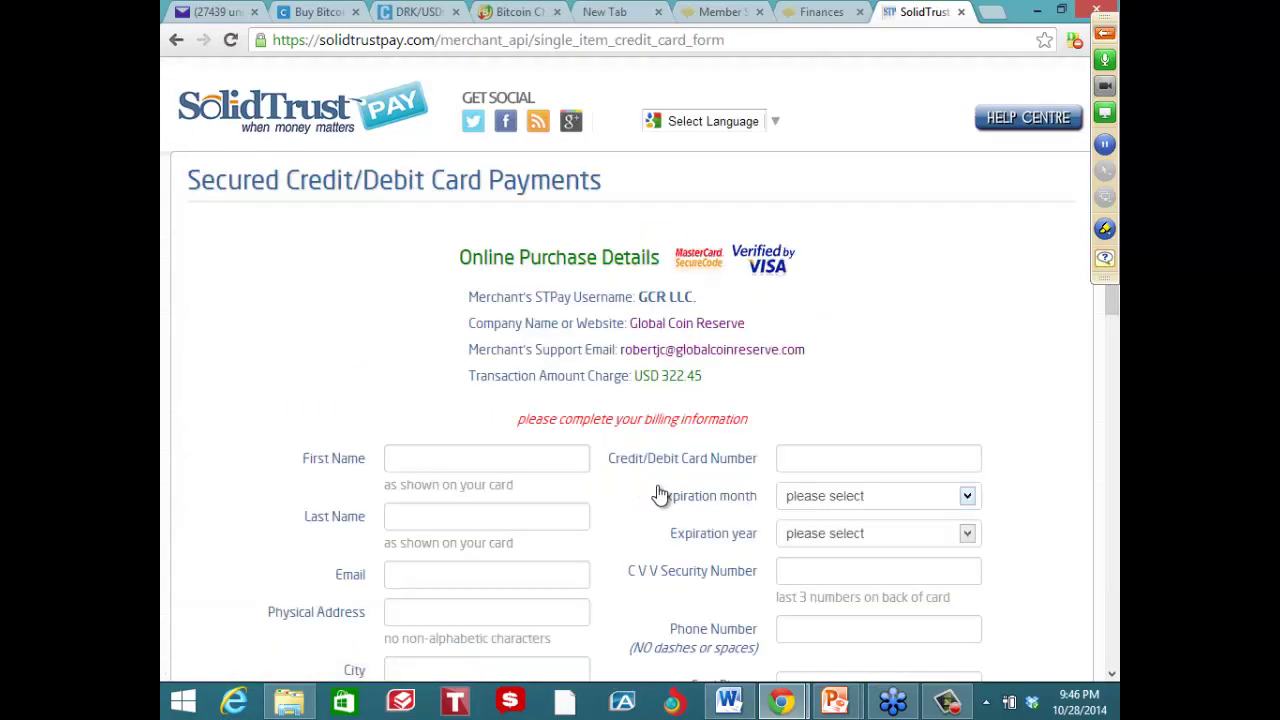
pyautogui.scroll(-1, 660, 494)
pyautogui.scroll(-2, 1113, 425)
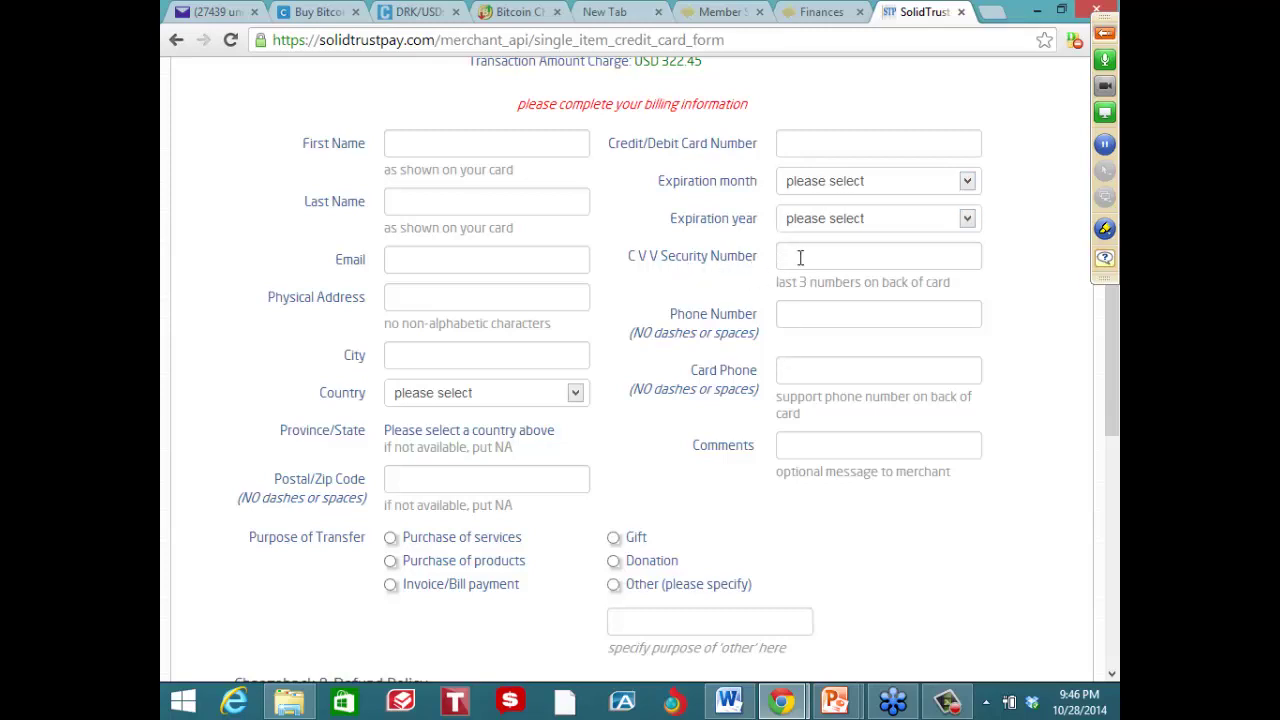
# Mark up the CVV, Physical Address and Card Phone fields, including the no-dashes-or-spaces note
pyautogui.moveTo(783, 243); pyautogui.dragTo(803, 241)
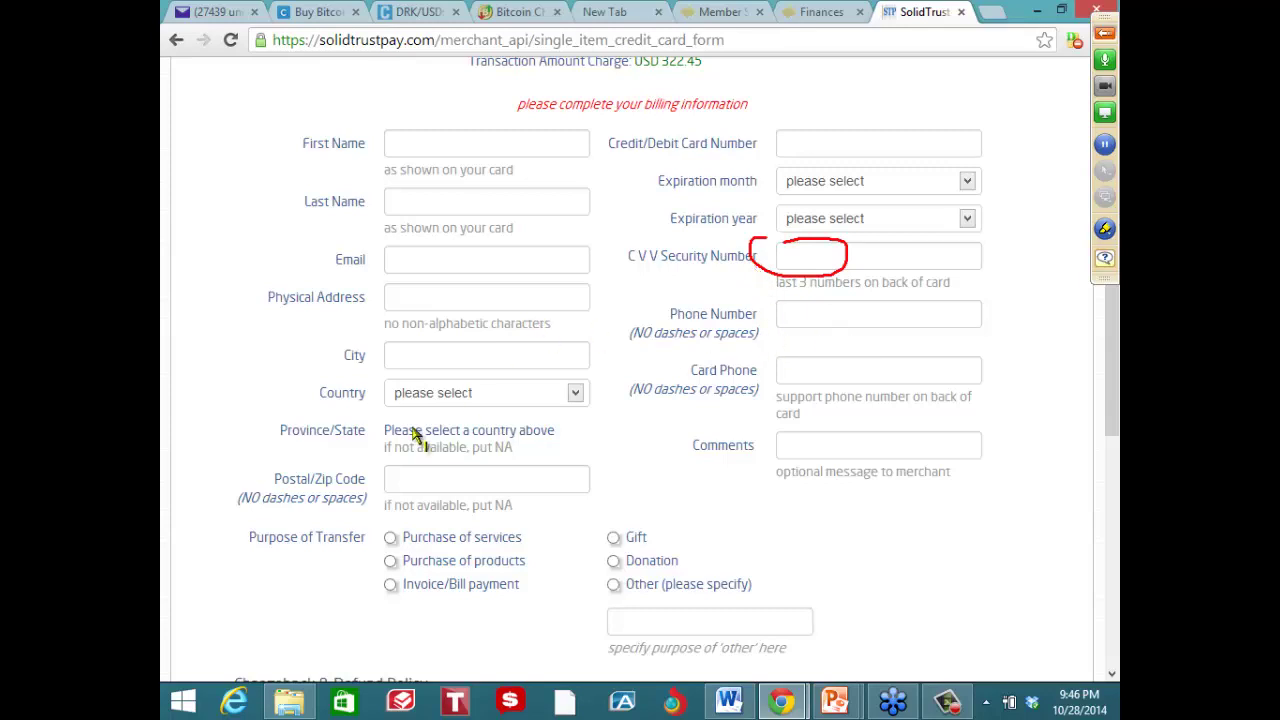
pyautogui.moveTo(321, 315); pyautogui.dragTo(405, 316)
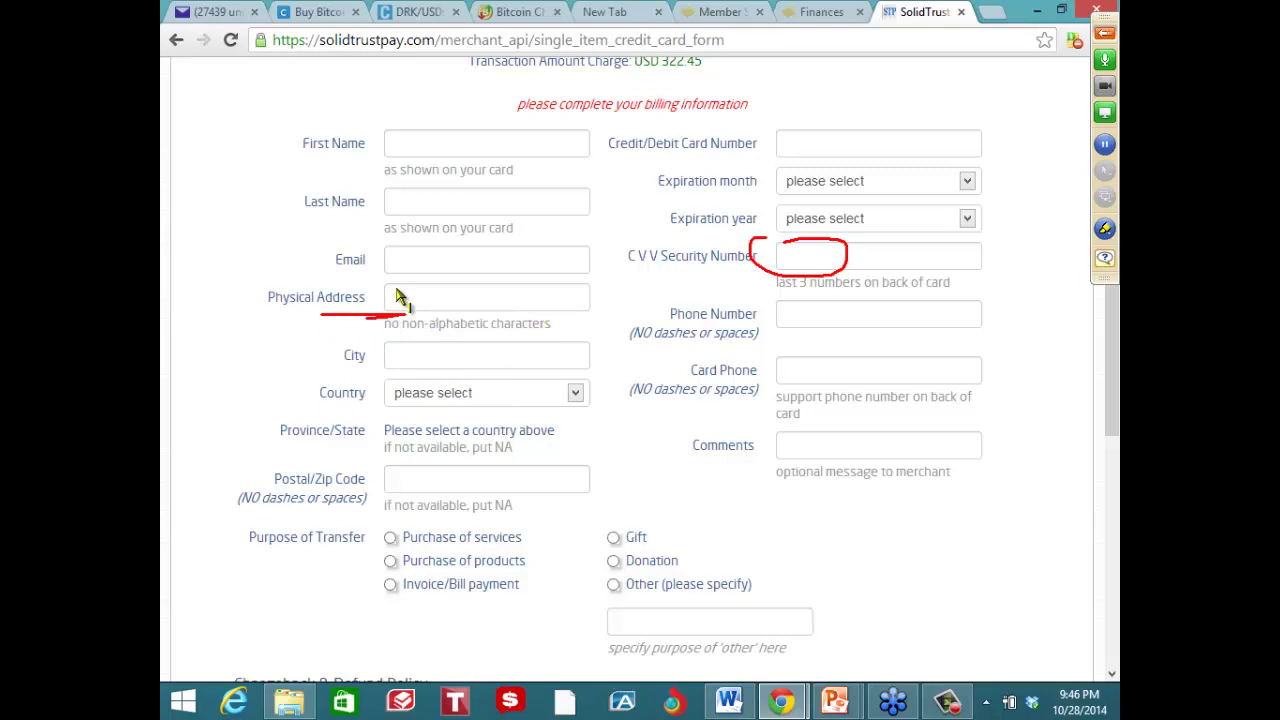
pyautogui.moveTo(770, 393); pyautogui.dragTo(781, 391)
pyautogui.moveTo(686, 389); pyautogui.dragTo(757, 389)
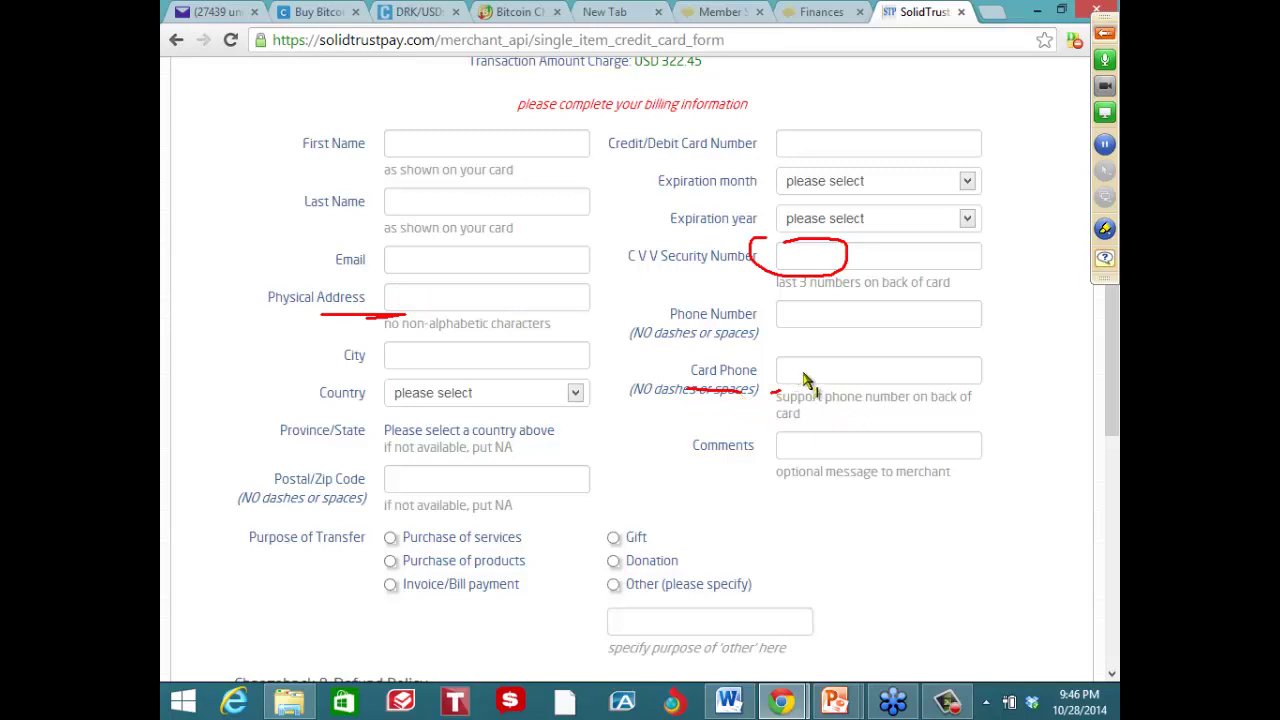
pyautogui.moveTo(795, 373); pyautogui.dragTo(857, 372)
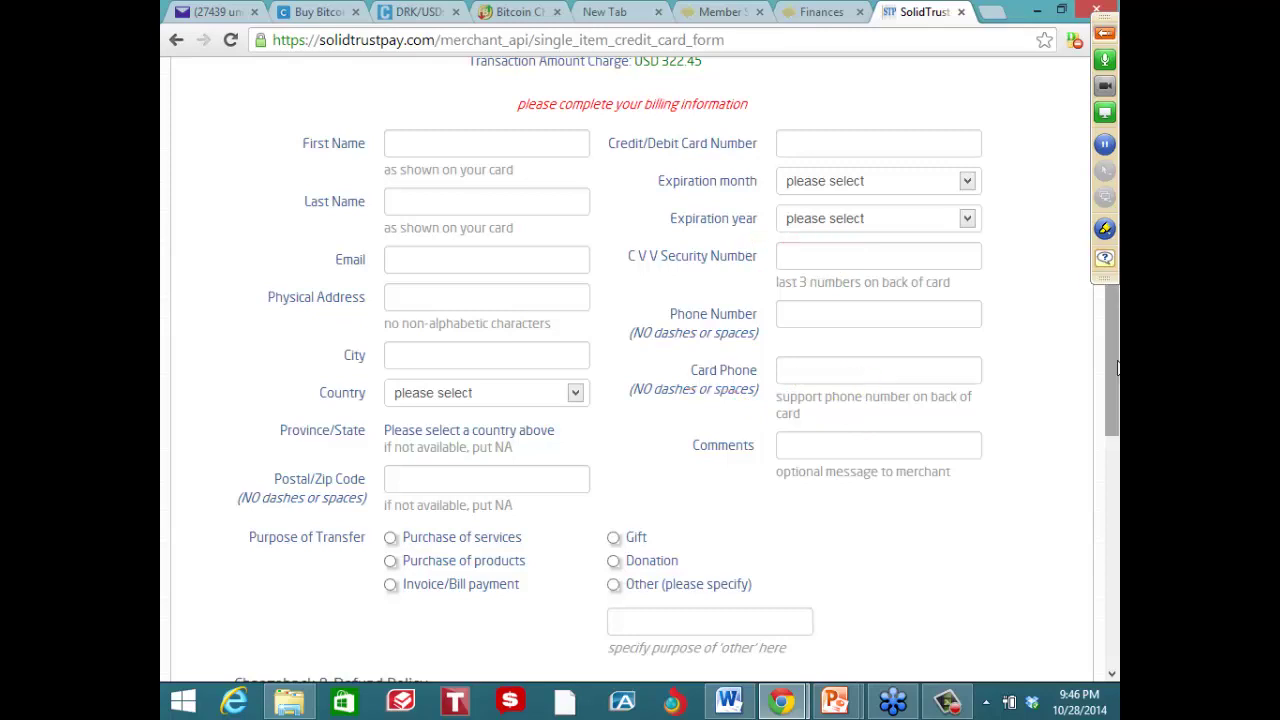
pyautogui.moveTo(1107, 425); pyautogui.dragTo(1106, 486)
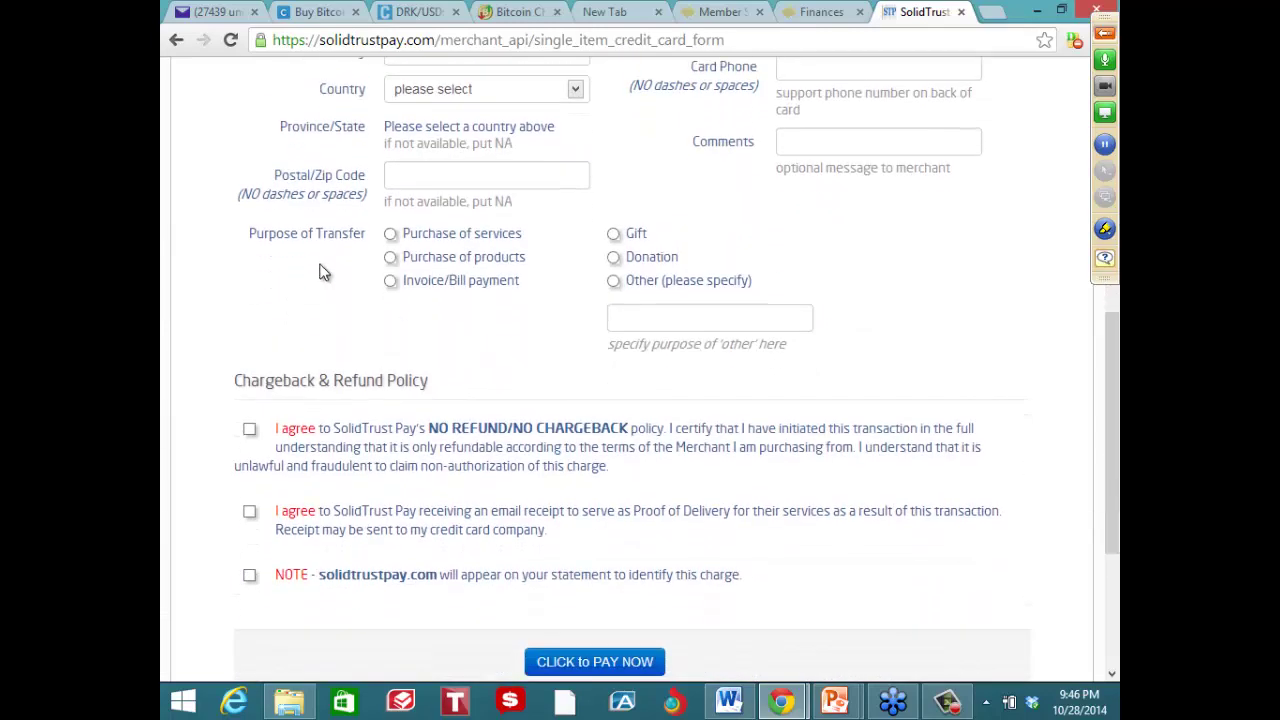
# Set the purpose to Purchase of services, tick all three policy agreements, then view the pending Finances payment
pyautogui.click(391, 234)
pyautogui.click(252, 430)
pyautogui.click(250, 513)
pyautogui.click(250, 575)
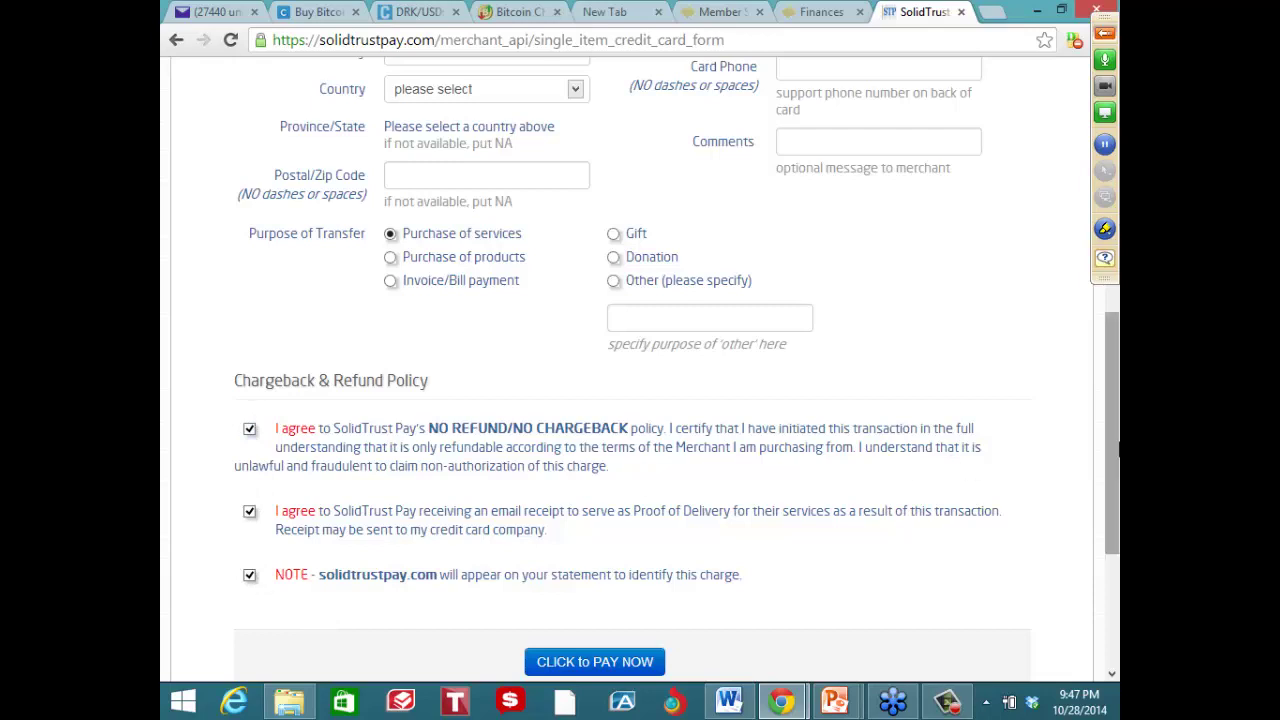
pyautogui.scroll(-3, 254, 584)
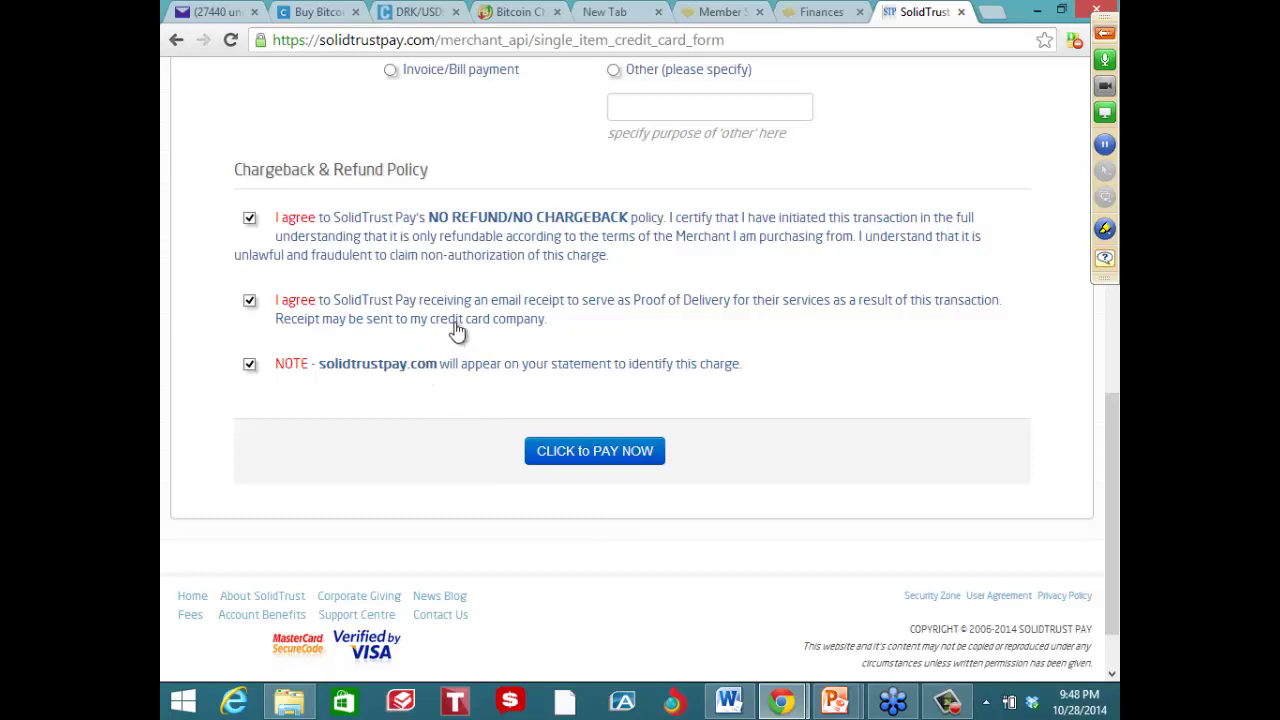
pyautogui.click(818, 11)
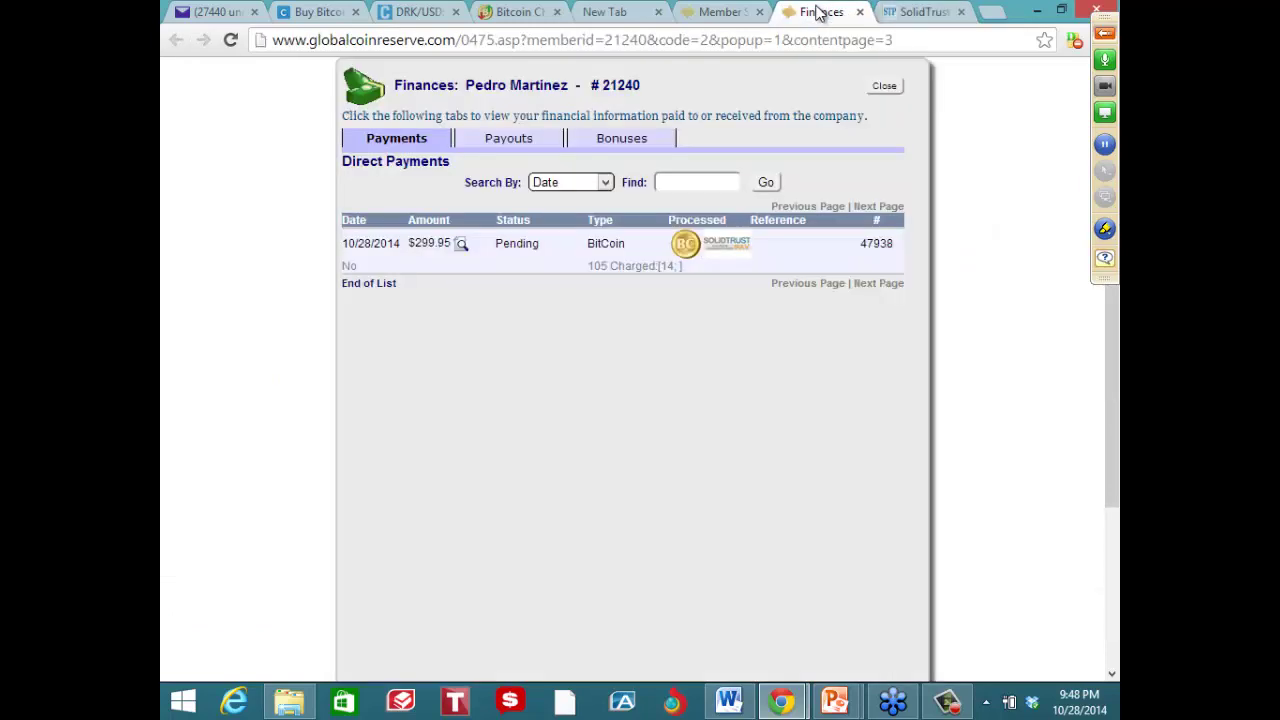
# Close the SolidTrust Pay checkout, jot a note about the 24-48 hour wait, and return to the member home page
pyautogui.click(918, 12)
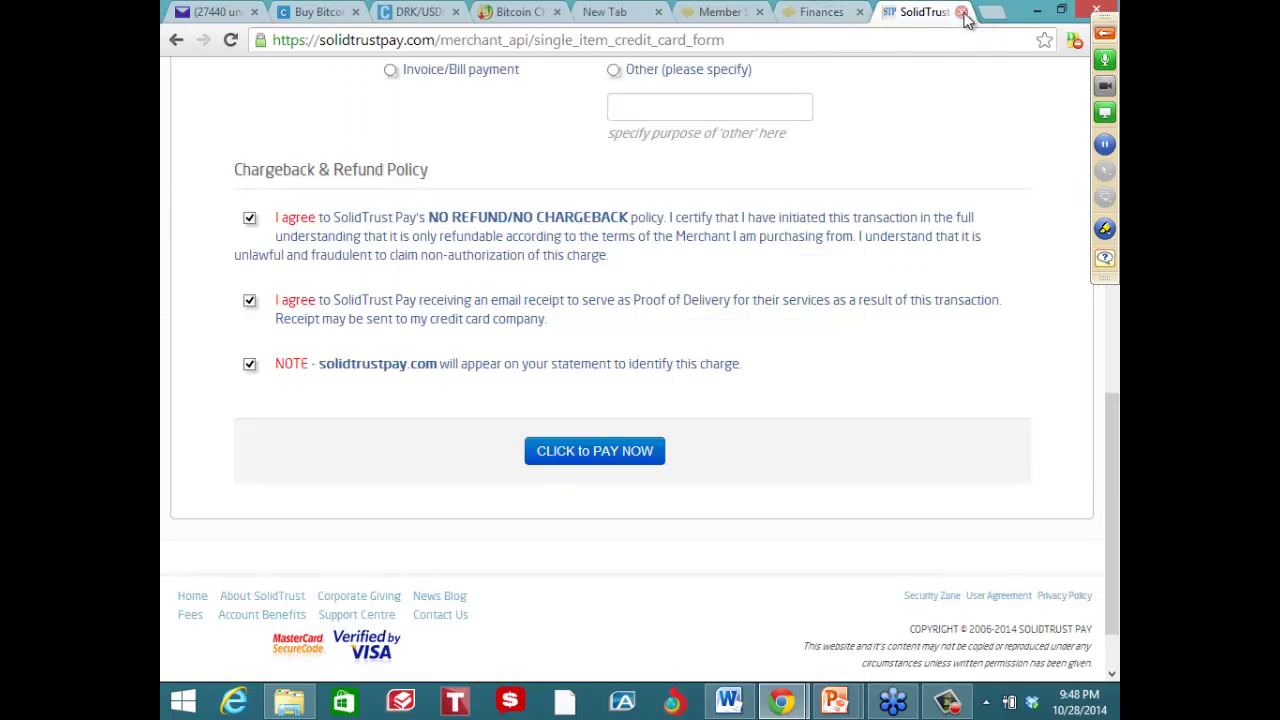
pyautogui.click(961, 11)
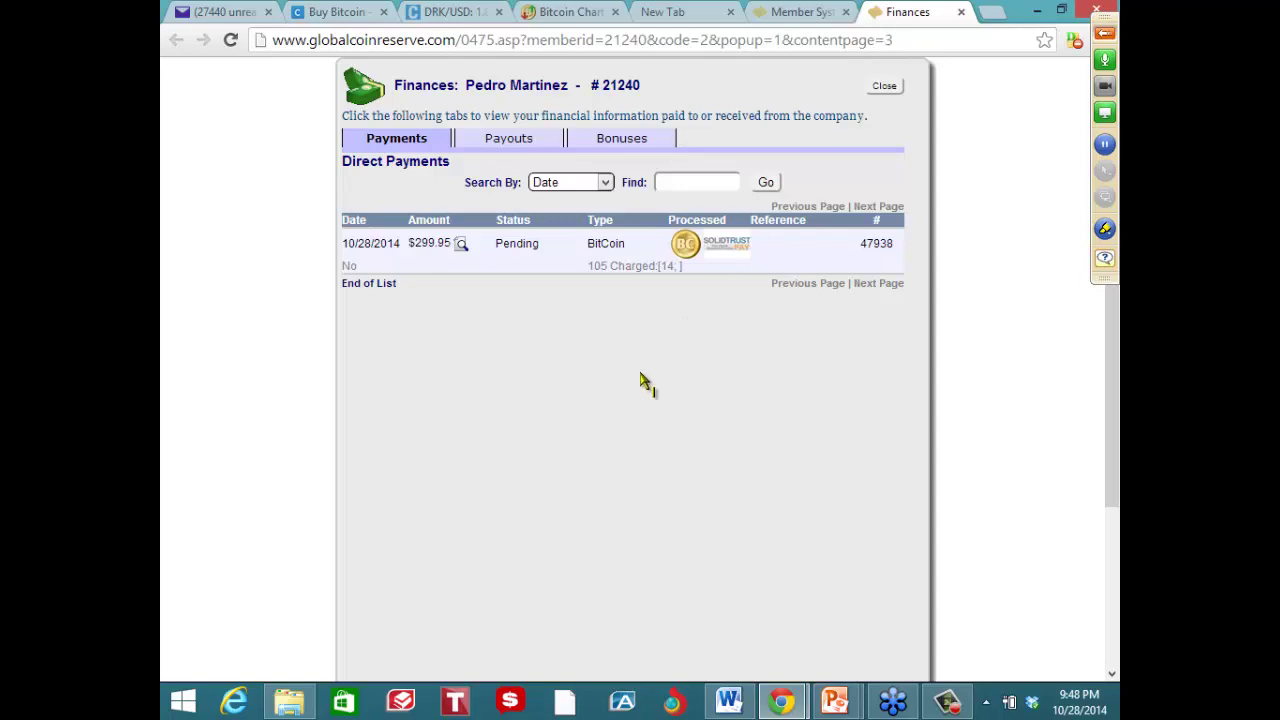
pyautogui.moveTo(572, 362)
pyautogui.mouseDown()
pyautogui.moveTo(596, 378)
pyautogui.moveTo(600, 408)
pyautogui.mouseUp()
pyautogui.moveTo(619, 355)
pyautogui.mouseDown()
pyautogui.moveTo(622, 380)
pyautogui.moveTo(641, 380)
pyautogui.mouseUp()
pyautogui.moveTo(643, 358)
pyautogui.mouseDown()
pyautogui.moveTo(645, 402)
pyautogui.moveTo(690, 372)
pyautogui.mouseUp()
pyautogui.moveTo(712, 343)
pyautogui.mouseDown()
pyautogui.moveTo(703, 363)
pyautogui.moveTo(723, 386)
pyautogui.moveTo(752, 372)
pyautogui.mouseUp()
pyautogui.moveTo(585, 437); pyautogui.dragTo(707, 411)
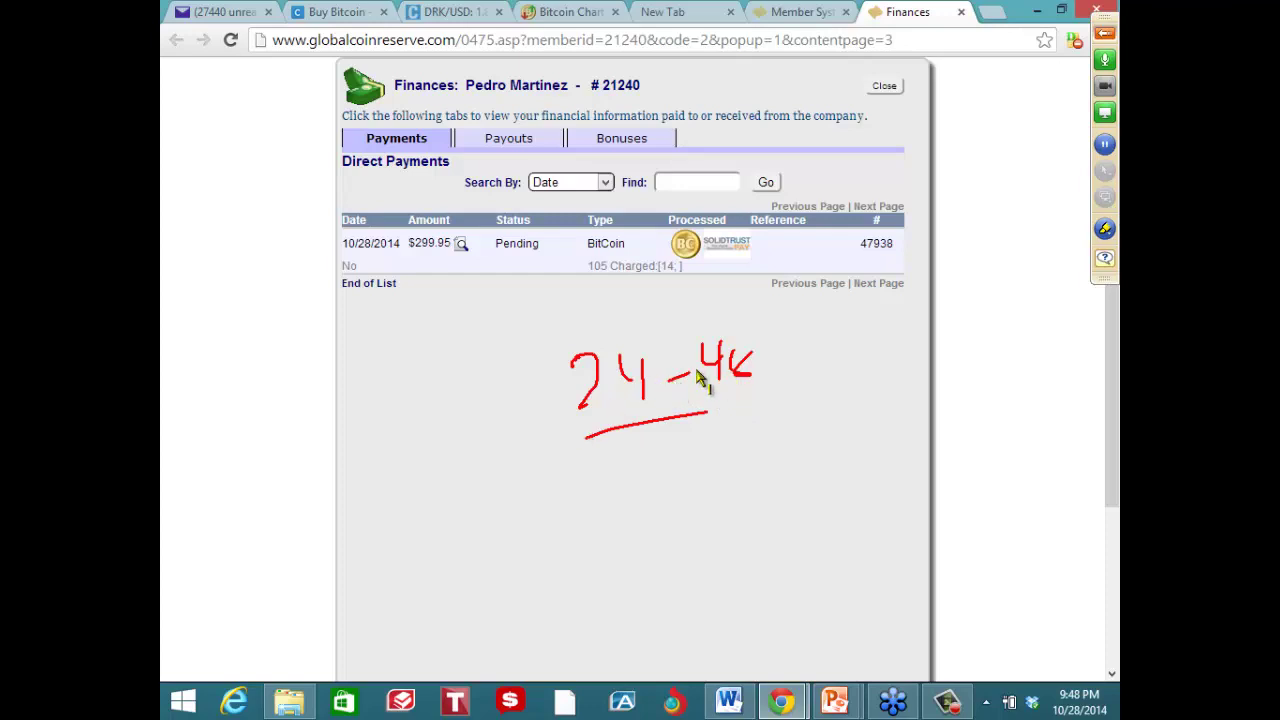
pyautogui.press('Escape')
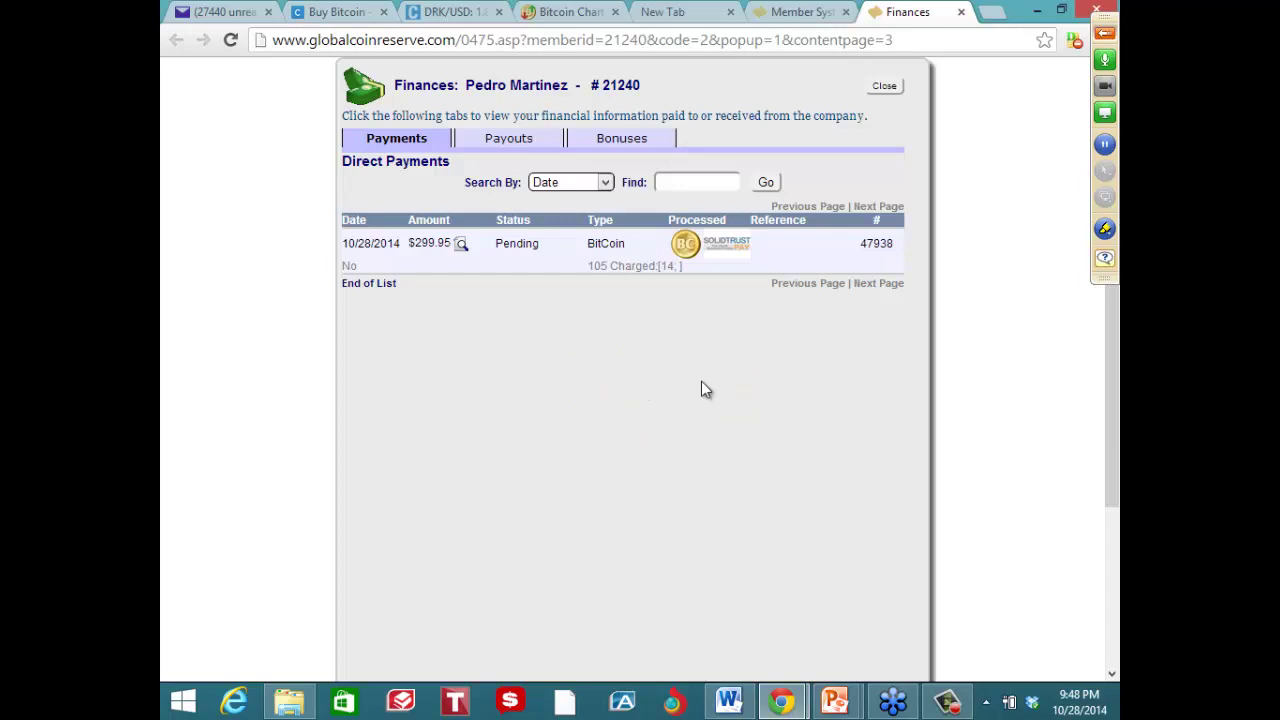
pyautogui.click(760, 16)
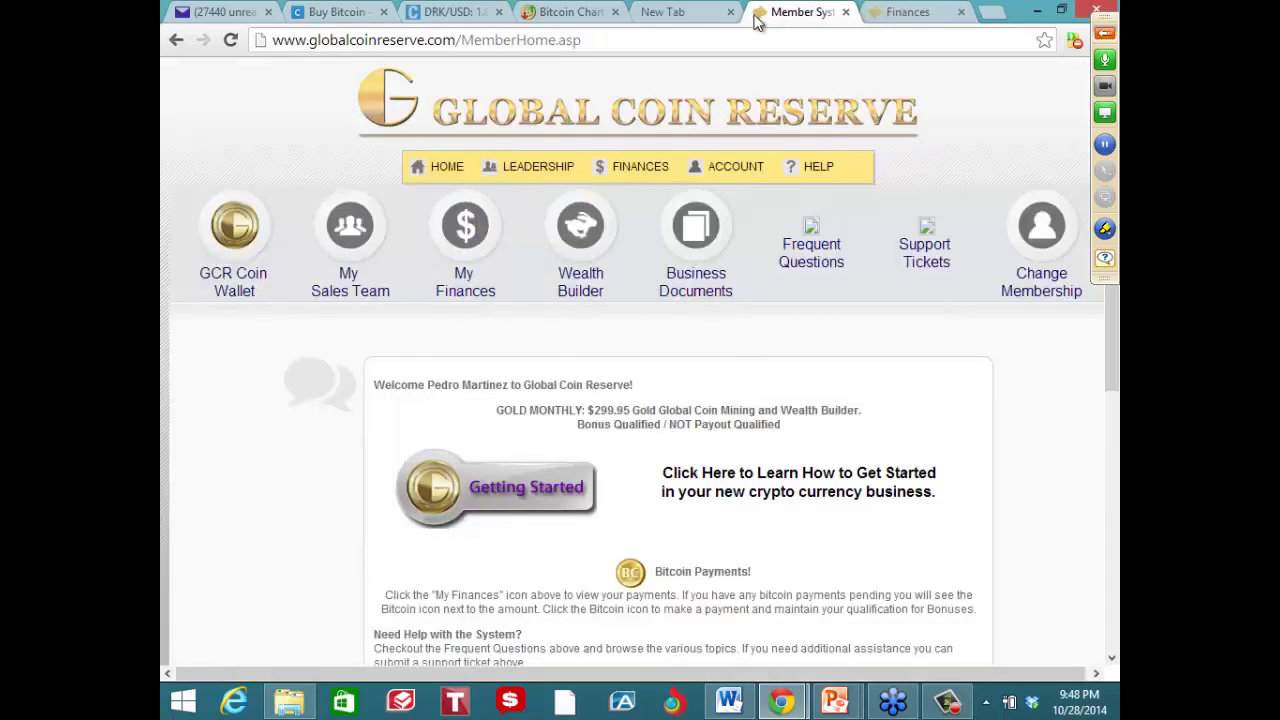
# Load the Global Coin Reserve site and sign in via Dealer Login with the dealer's logon and password
pyautogui.click(635, 38)
pyautogui.write('www.glo')
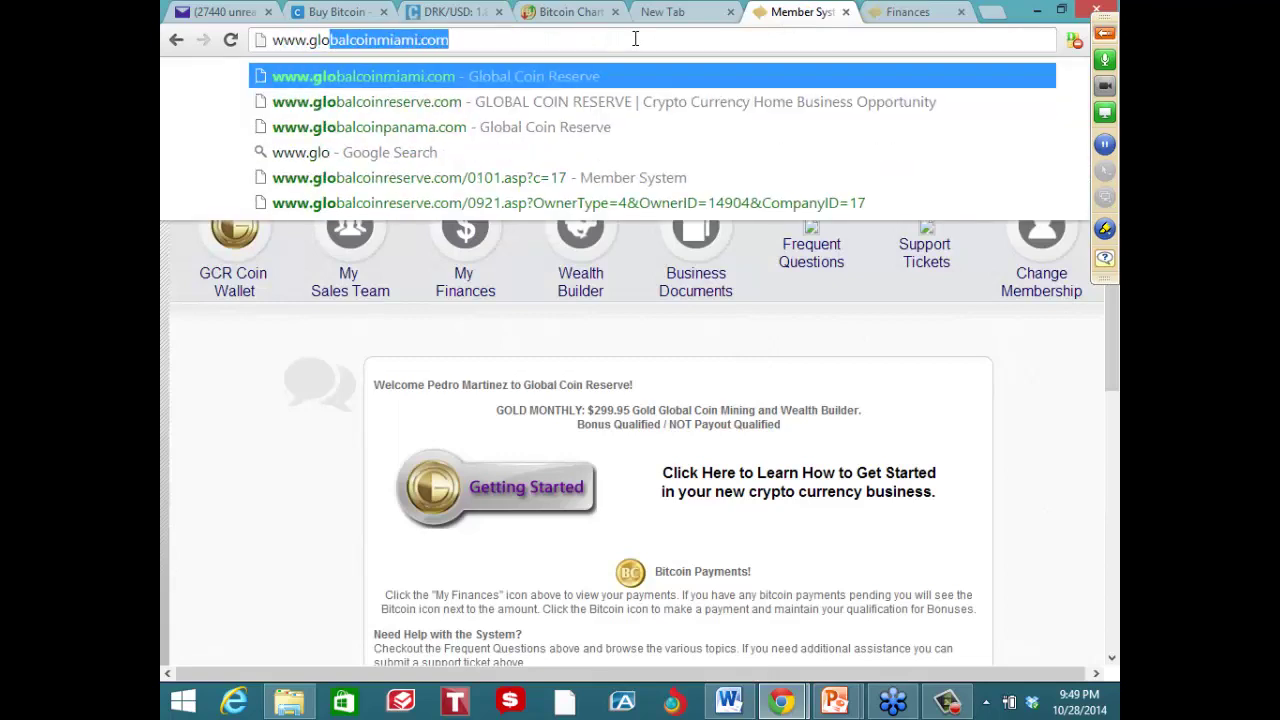
pyautogui.press('Return')
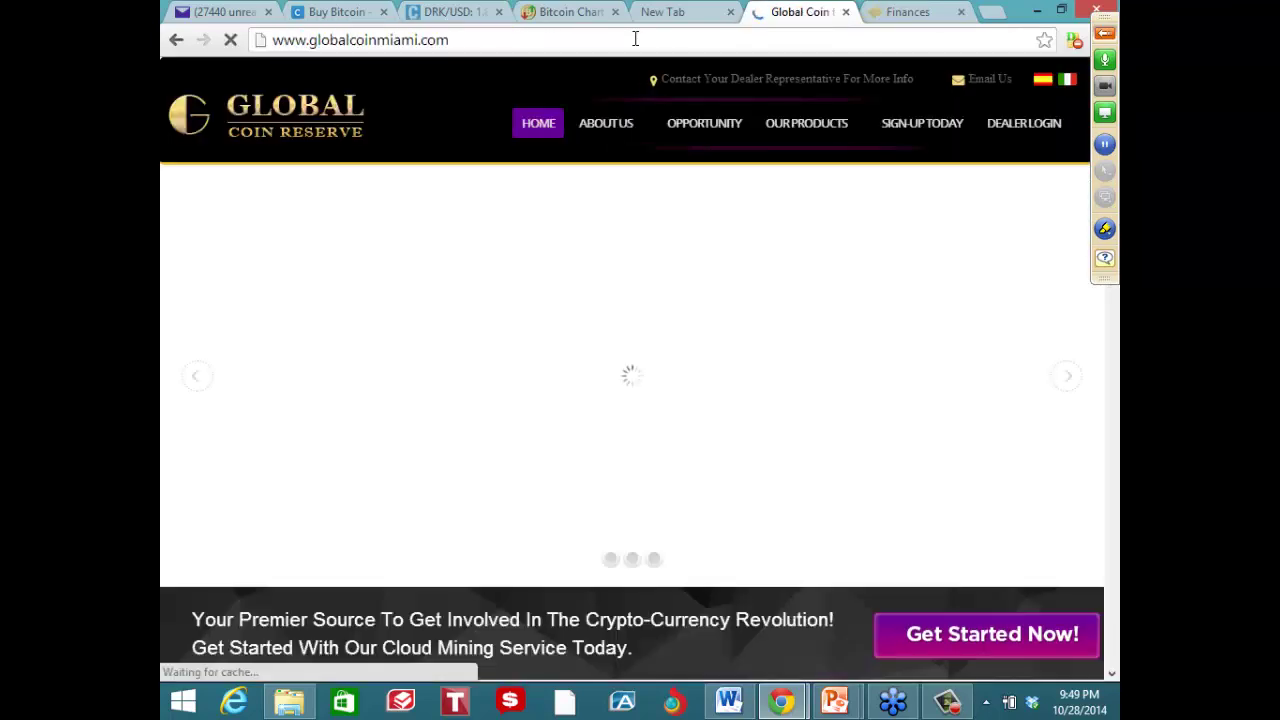
pyautogui.click(1014, 143)
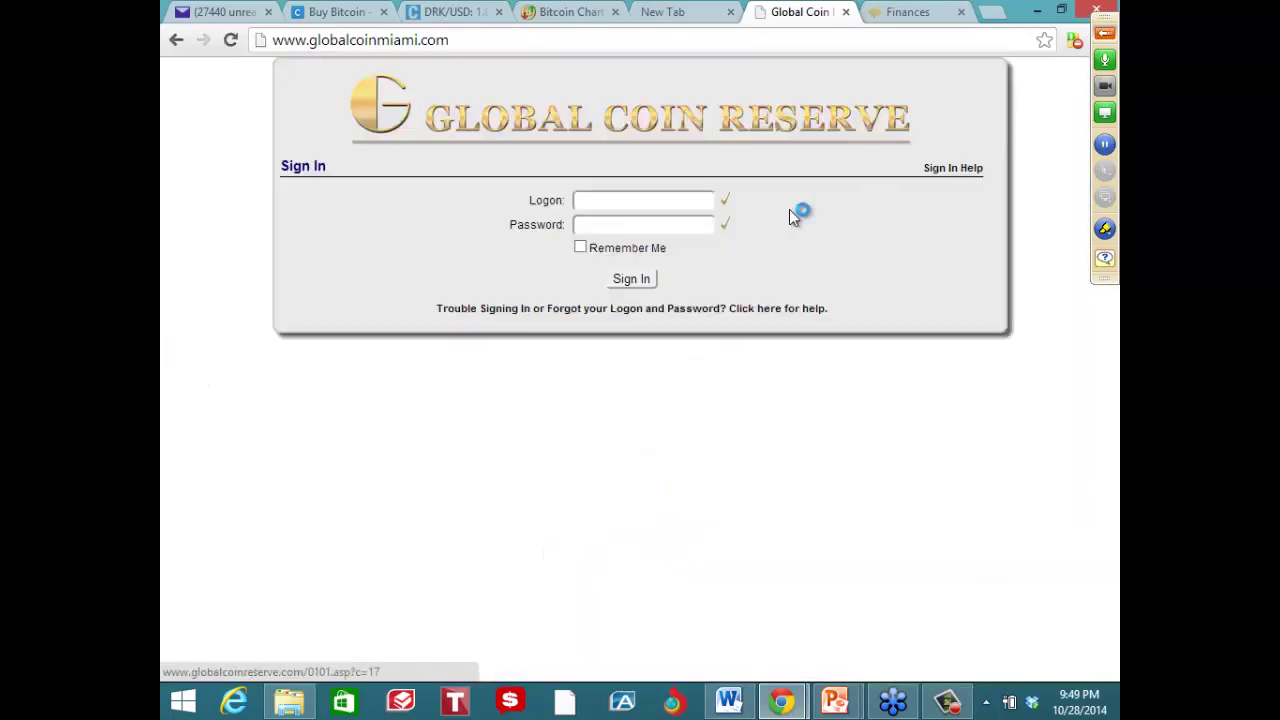
pyautogui.write('vinlu23')
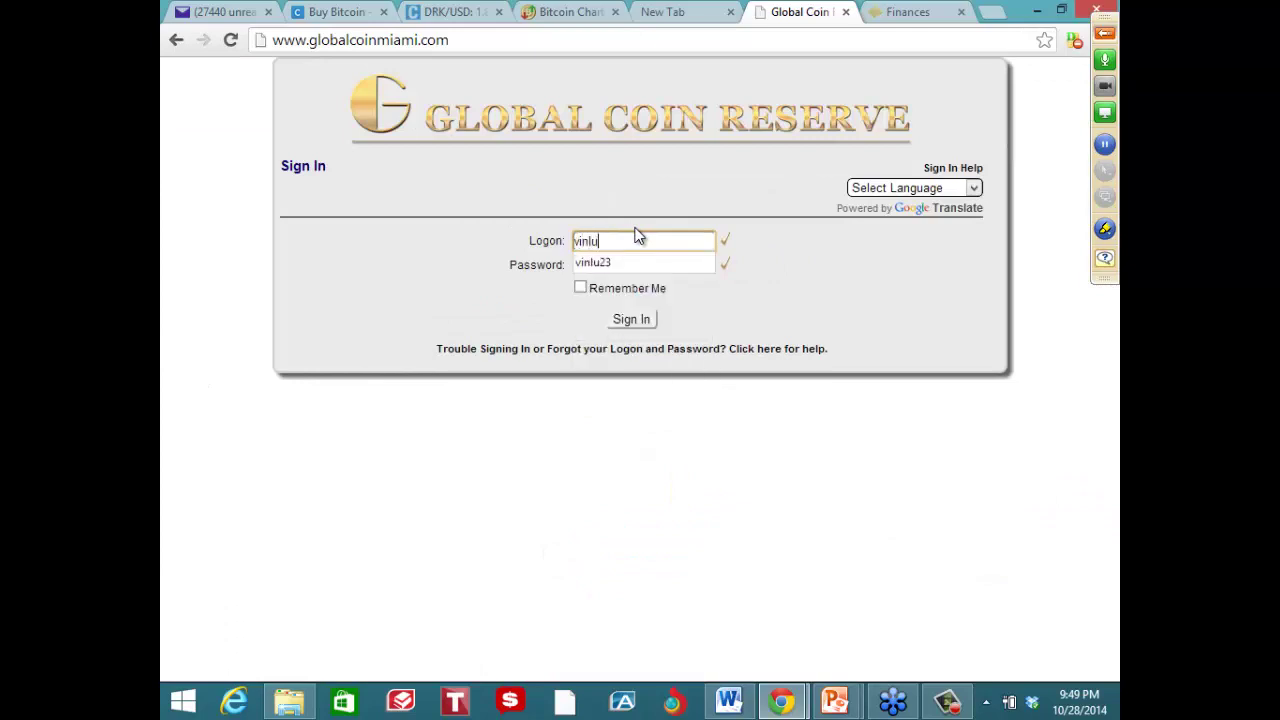
pyautogui.press('Tab')
pyautogui.write('********')
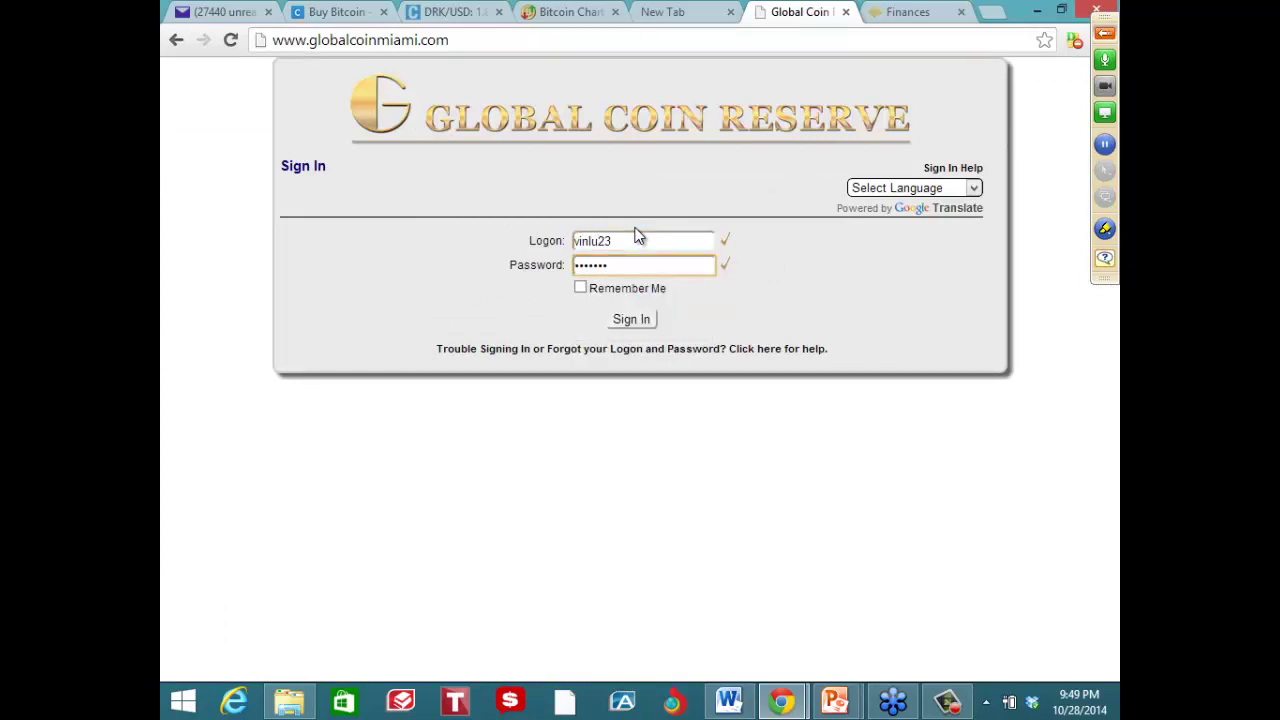
pyautogui.click(645, 320)
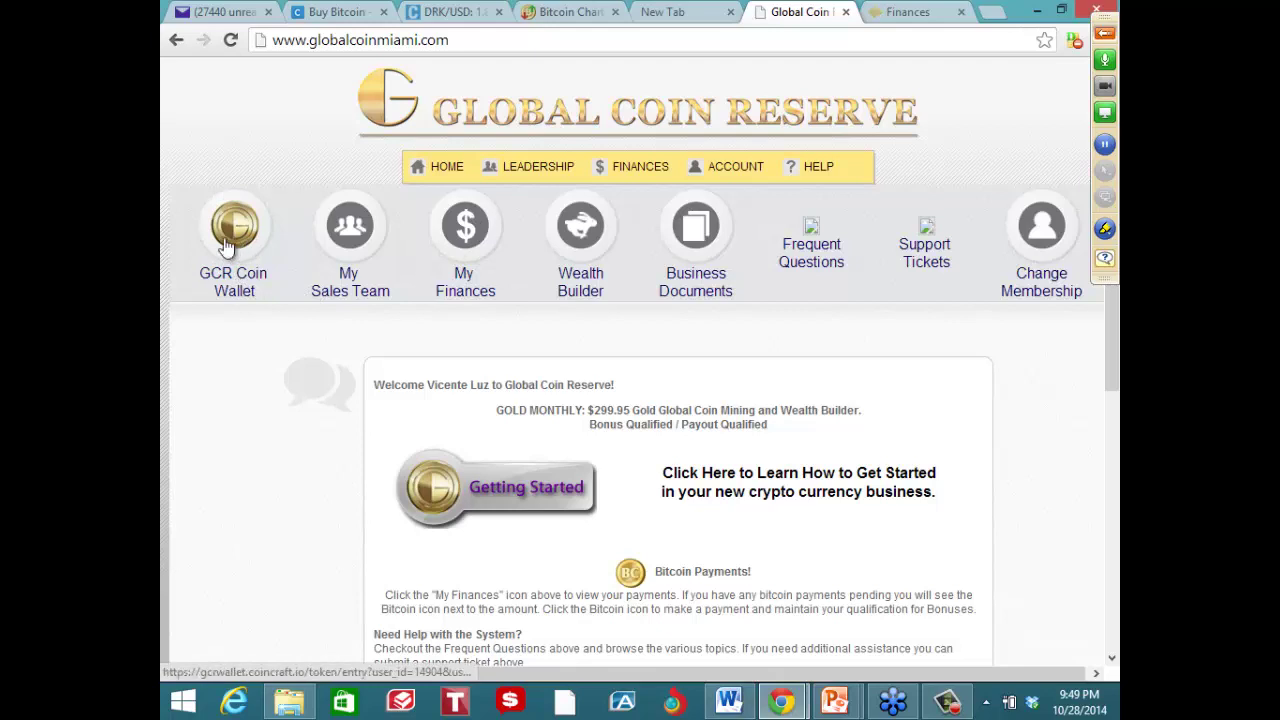
# Open the GCR Coin Wallet showing the 11780.64359005 total balance from the member home page
pyautogui.click(225, 231)
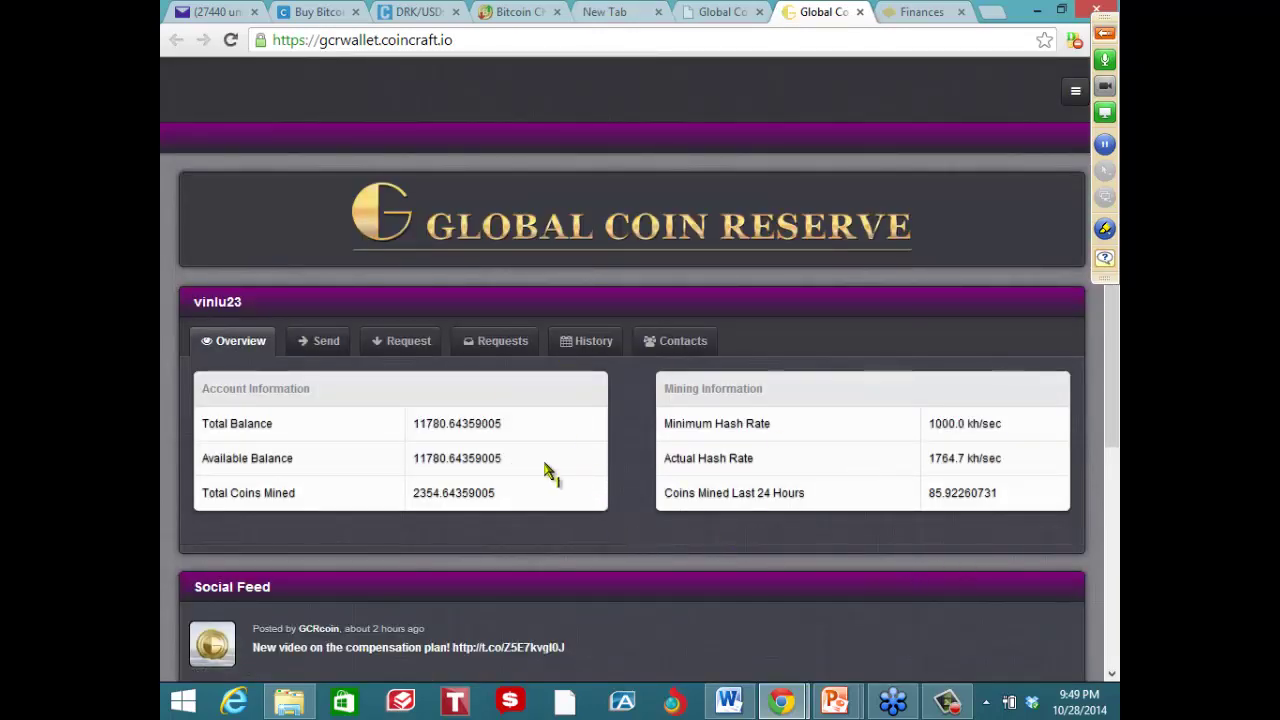
# Highlight the coins mined in 24 hours and the total balance, then open the Send Payment form
pyautogui.moveTo(921, 510); pyautogui.dragTo(953, 510)
pyautogui.moveTo(751, 511); pyautogui.dragTo(806, 511)
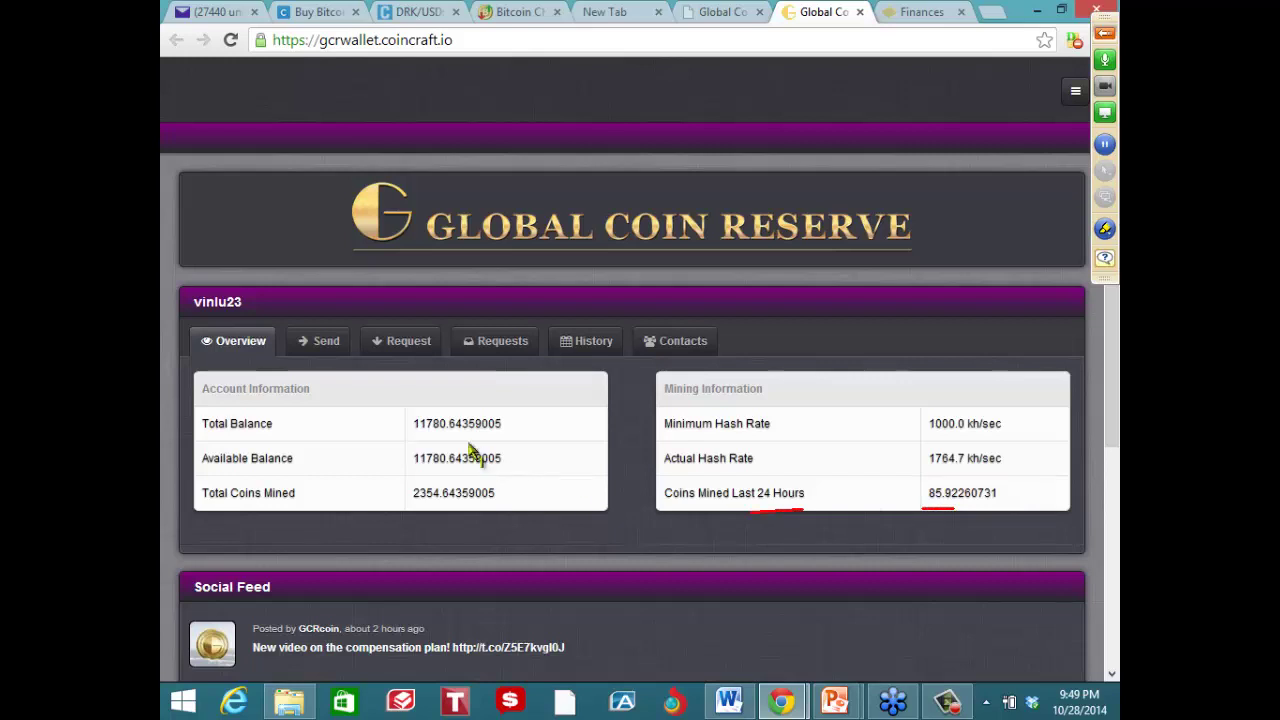
pyautogui.moveTo(415, 434); pyautogui.dragTo(446, 435)
pyautogui.moveTo(292, 322)
pyautogui.mouseDown()
pyautogui.moveTo(380, 370)
pyautogui.moveTo(292, 326)
pyautogui.mouseUp()
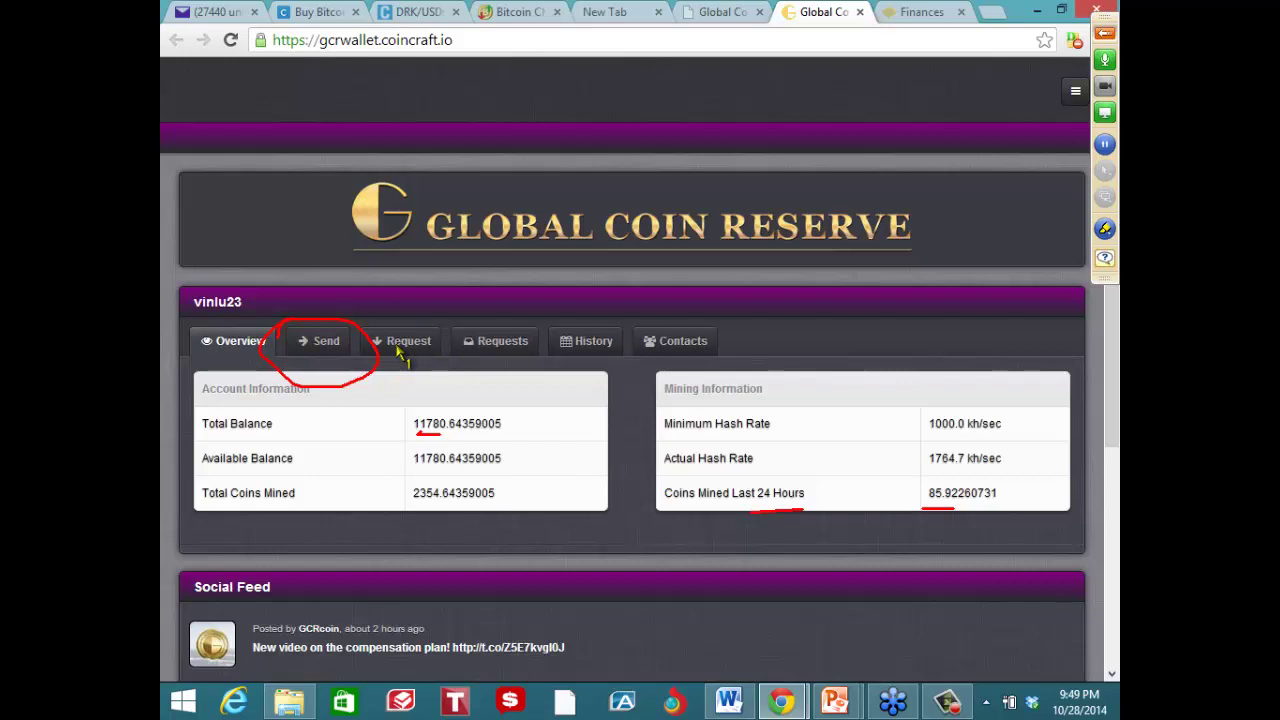
pyautogui.press('Escape')
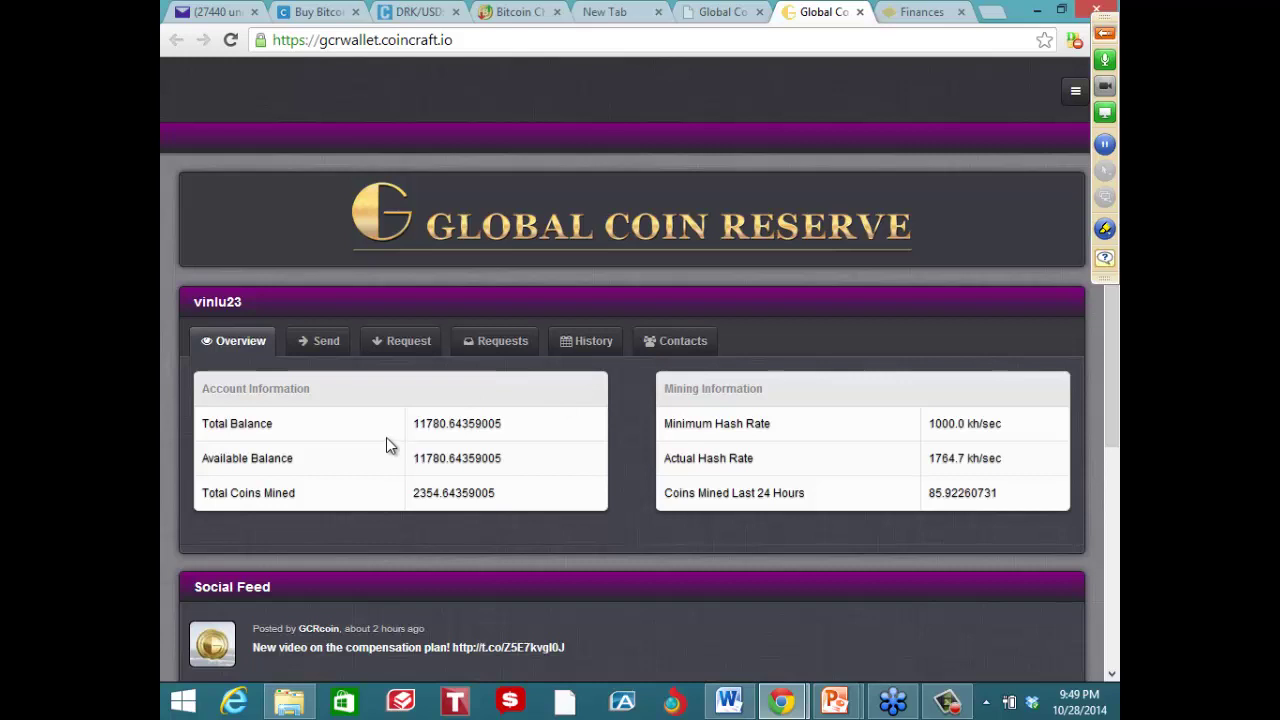
pyautogui.click(320, 354)
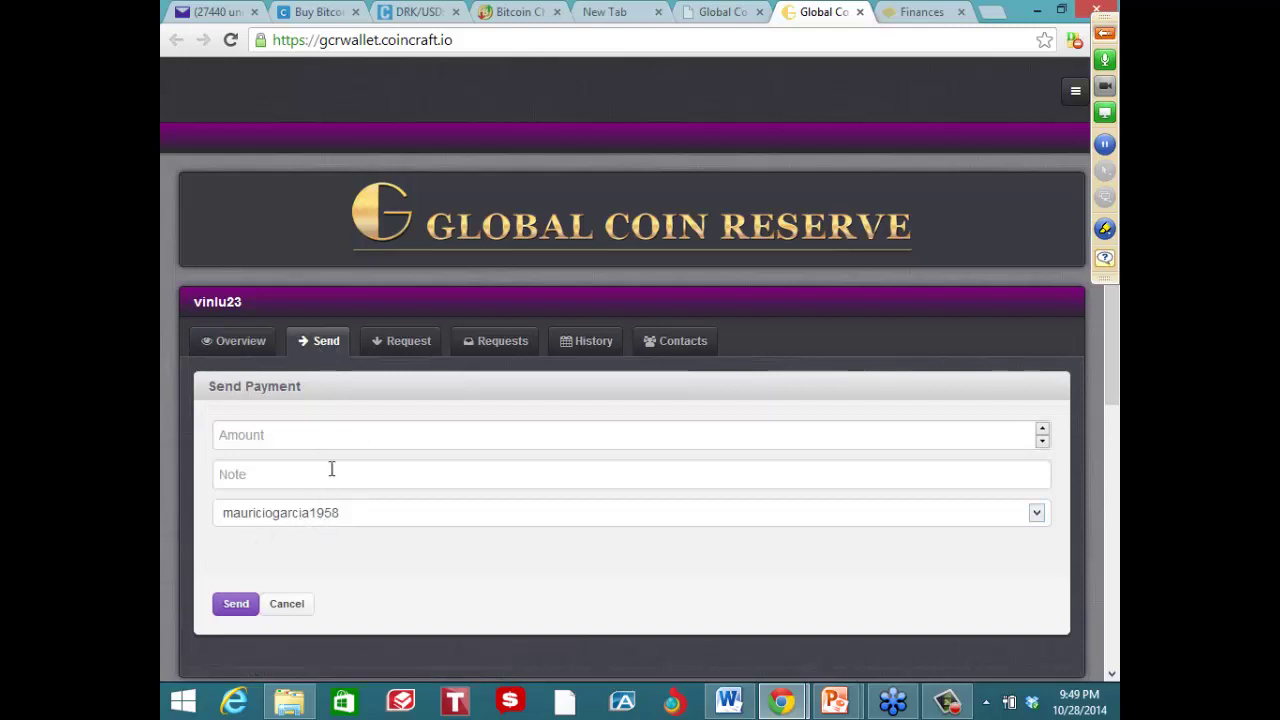